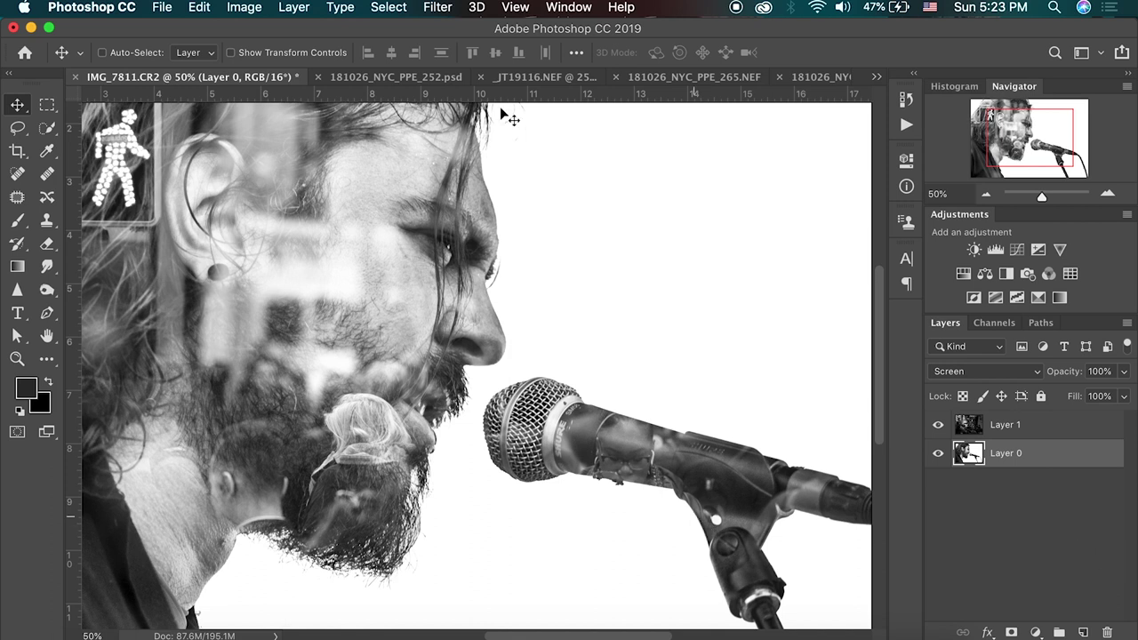
- Compare the 181026_NYC_PPE_252.psd document with the singer portrait and zoom out to the whole image
{"action": "left_click", "coordinate": [358, 79]}
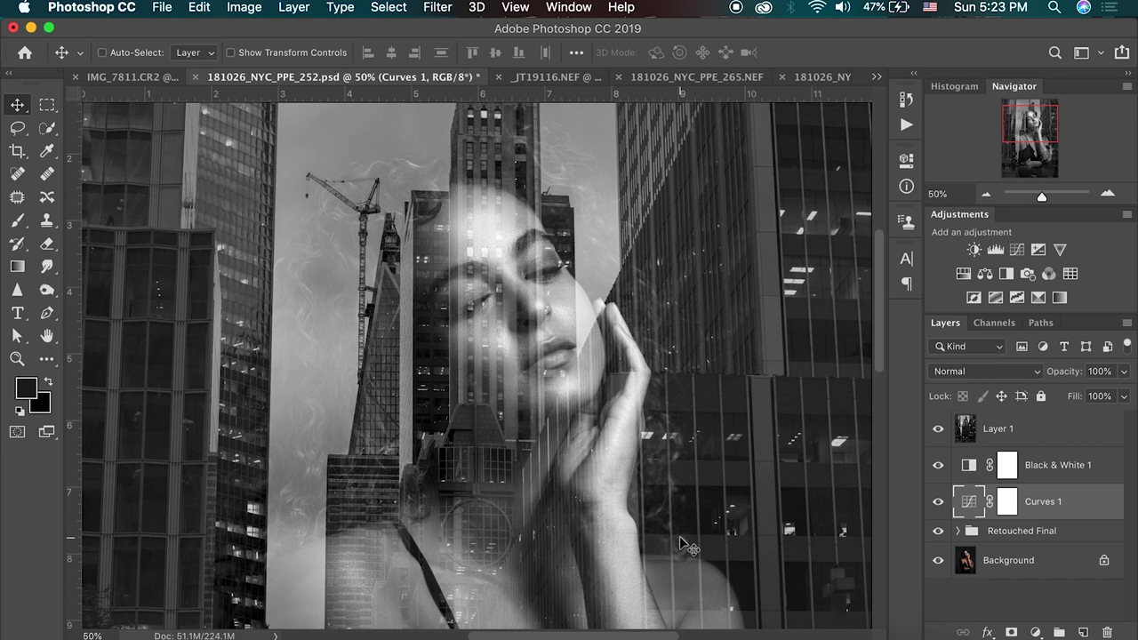
{"action": "left_click", "coordinate": [153, 78]}
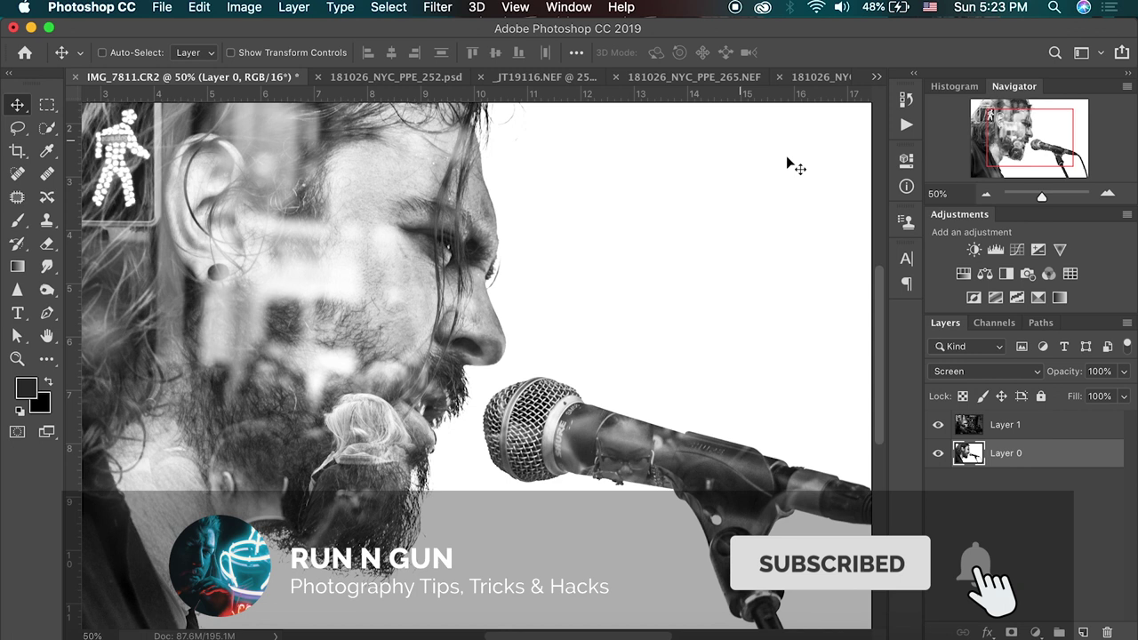
{"action": "left_click", "coordinate": [985, 195]}
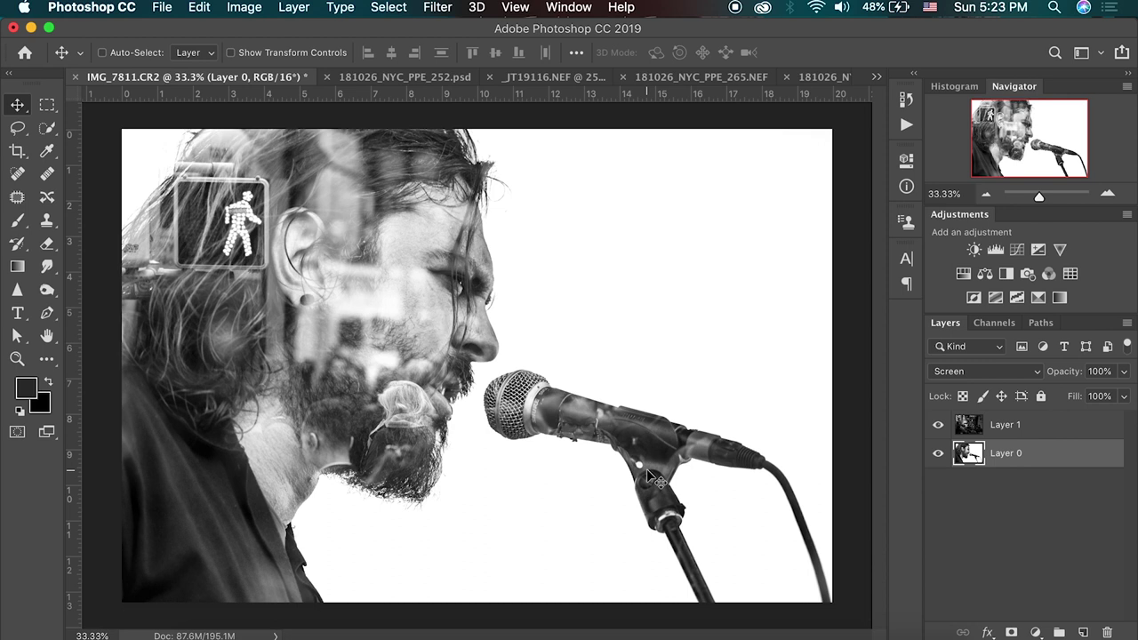
- Check each layer's visibility, then select the street-photo Layer 1 and delete it
{"action": "left_click", "coordinate": [937, 454]}
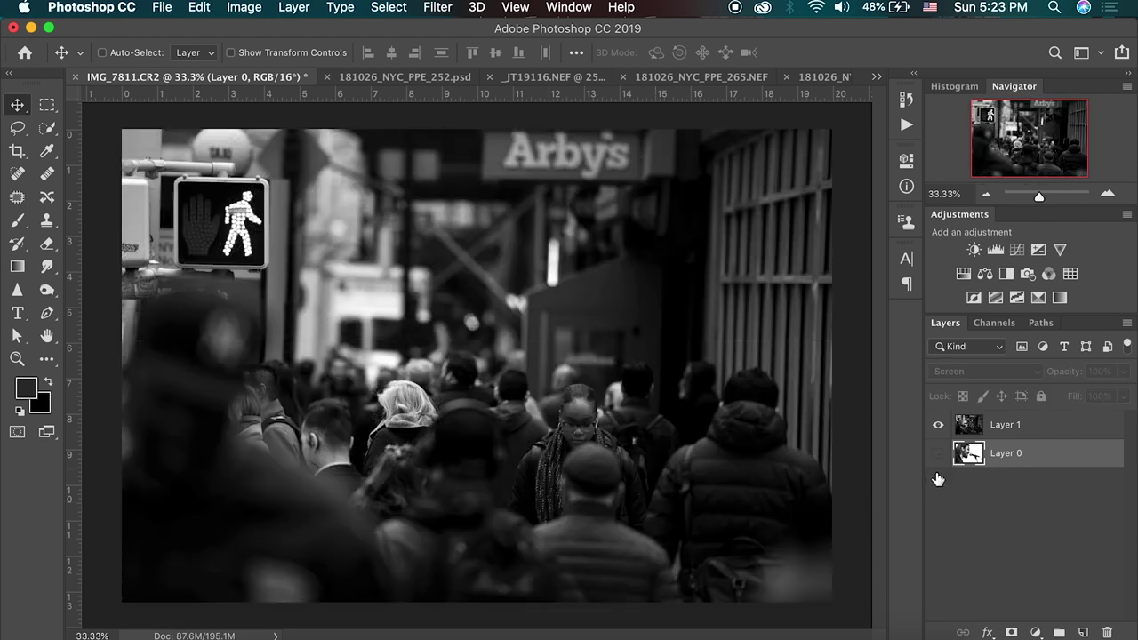
{"action": "left_click", "coordinate": [937, 453]}
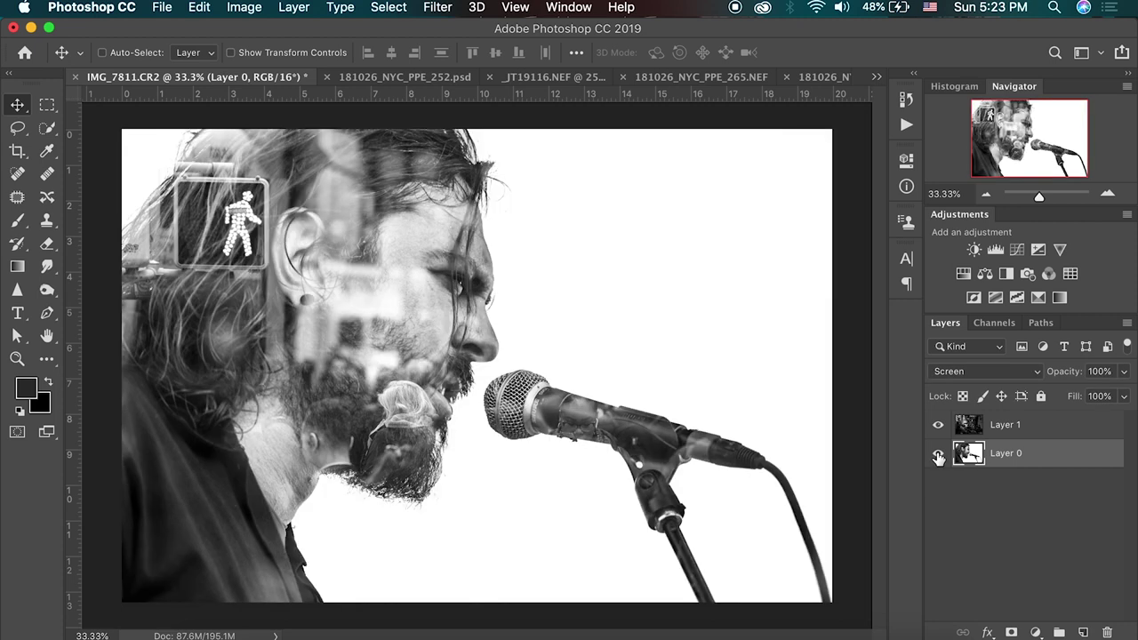
{"action": "left_click", "coordinate": [938, 425]}
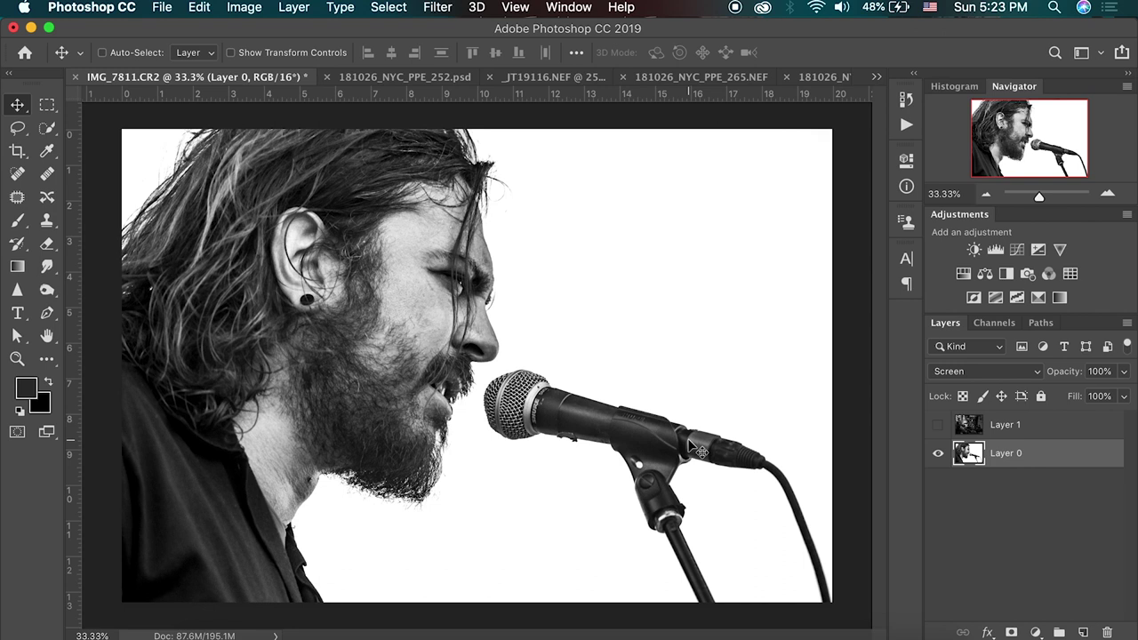
{"action": "left_click", "coordinate": [1058, 425]}
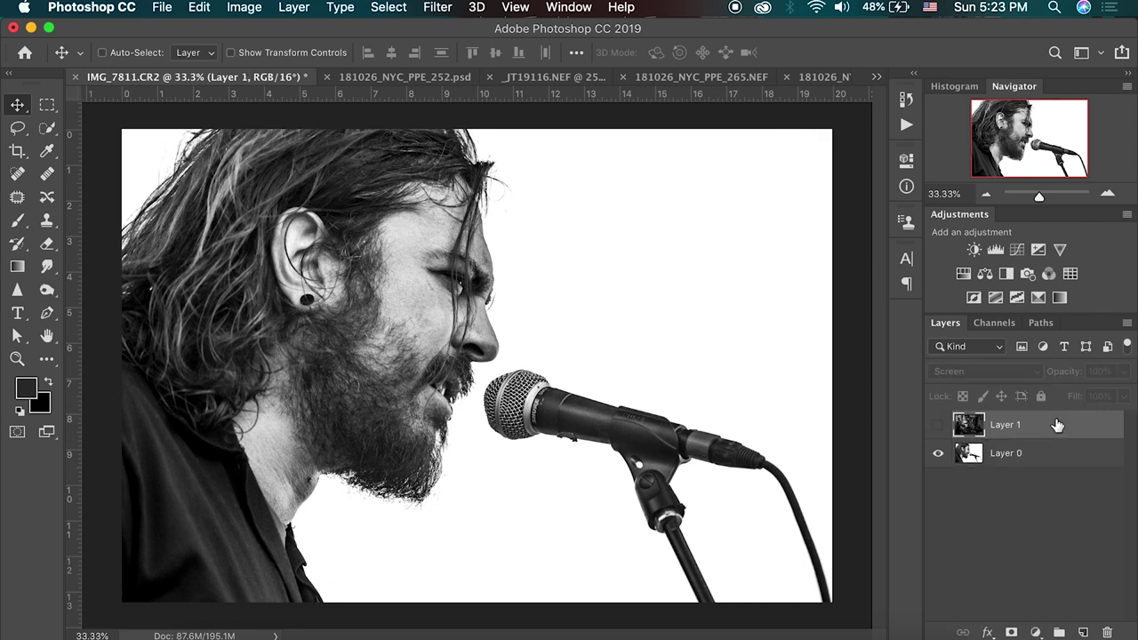
{"action": "key", "text": "Delete"}
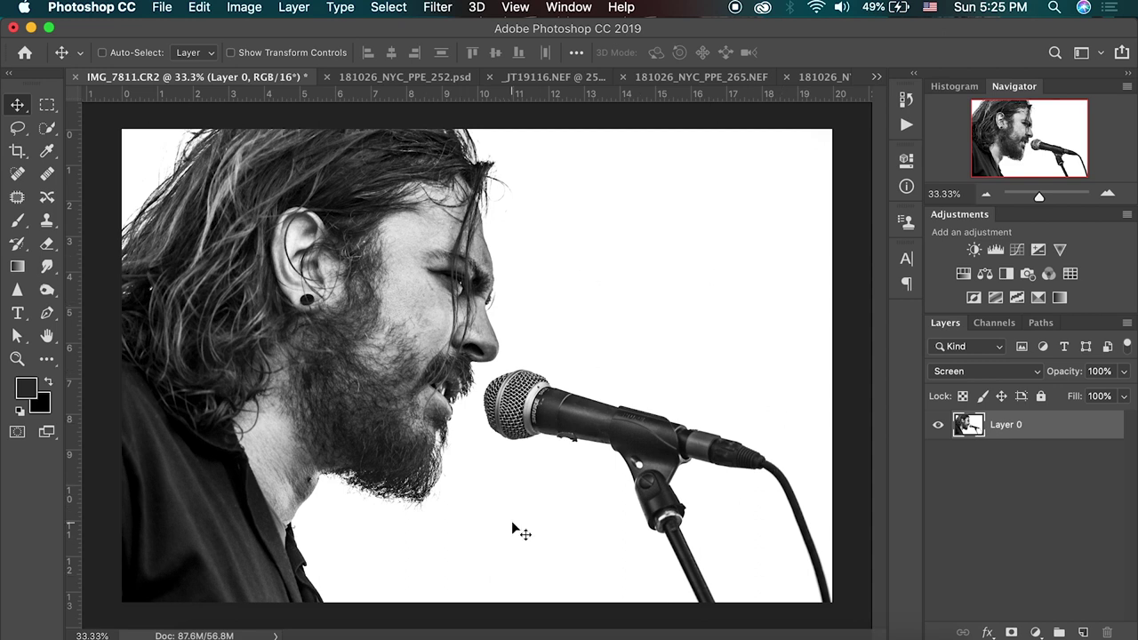
{"action": "left_click", "coordinate": [551, 80]}
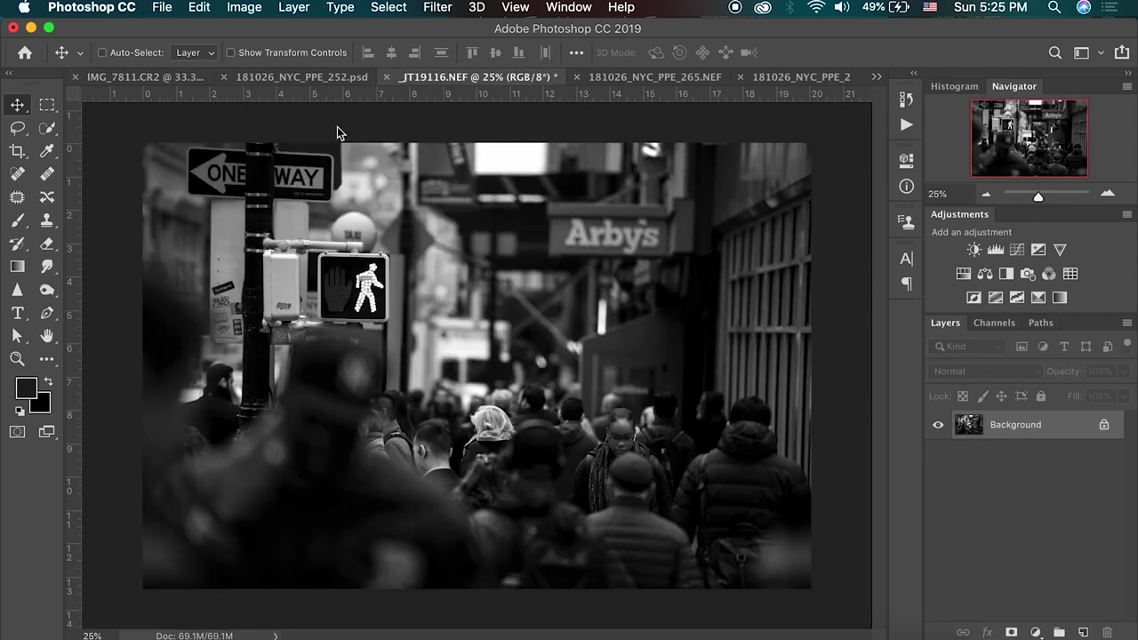
{"action": "left_click", "coordinate": [652, 82]}
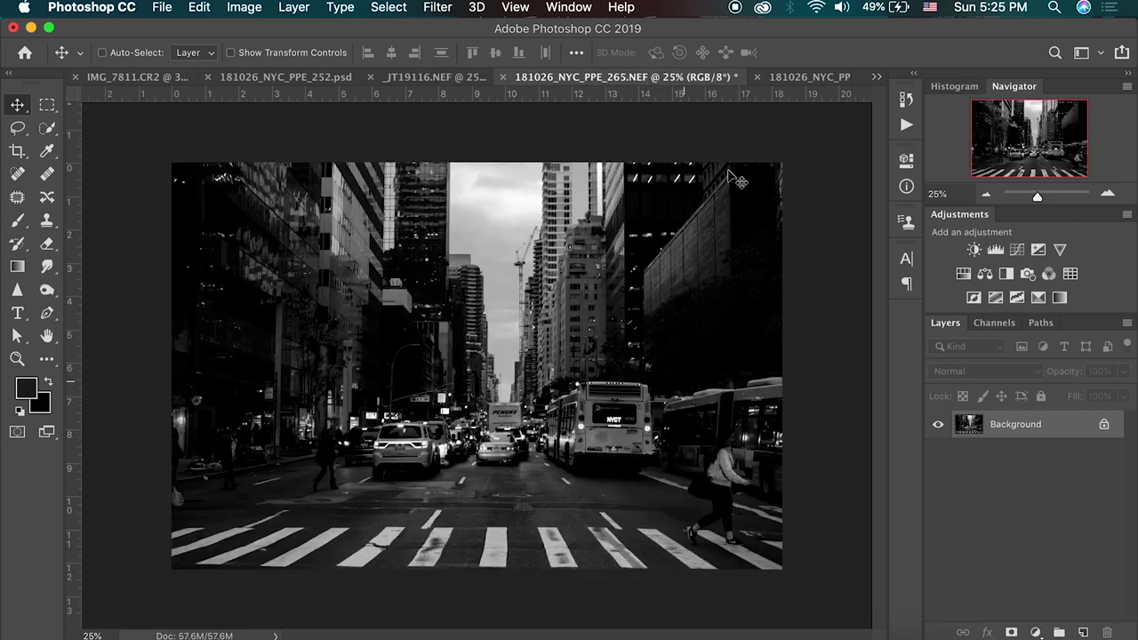
{"action": "left_click", "coordinate": [797, 79]}
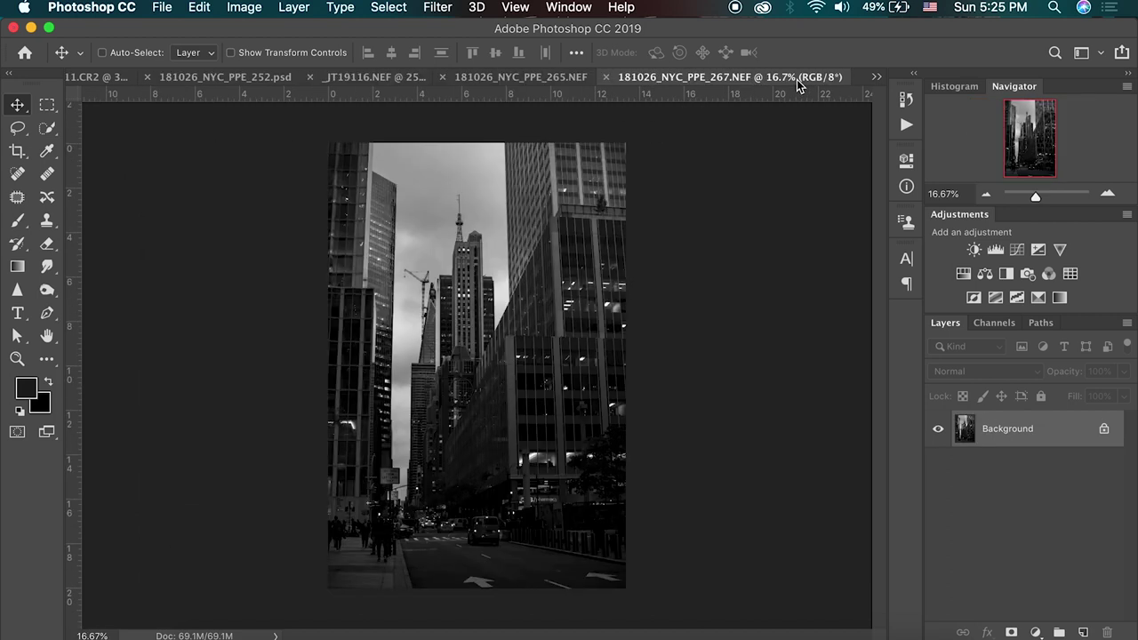
{"action": "left_click", "coordinate": [543, 77]}
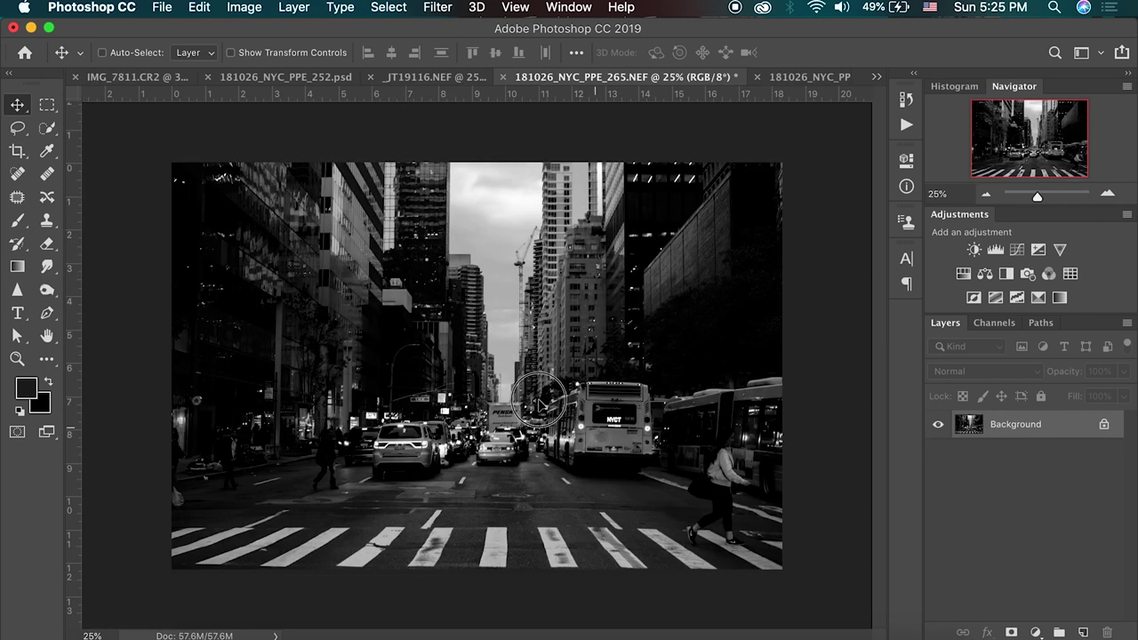
- Paste the crosswalk photo onto the singer portrait, slide it to fill the canvas, and set it to Screen
{"action": "left_click", "coordinate": [149, 78]}
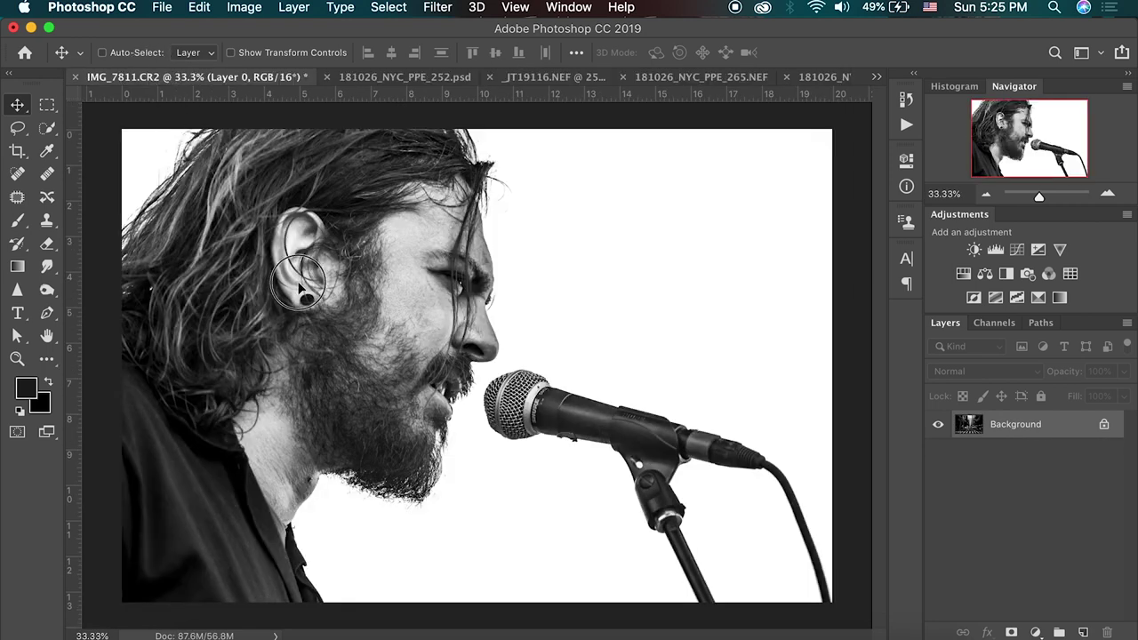
{"action": "key", "text": "super+v"}
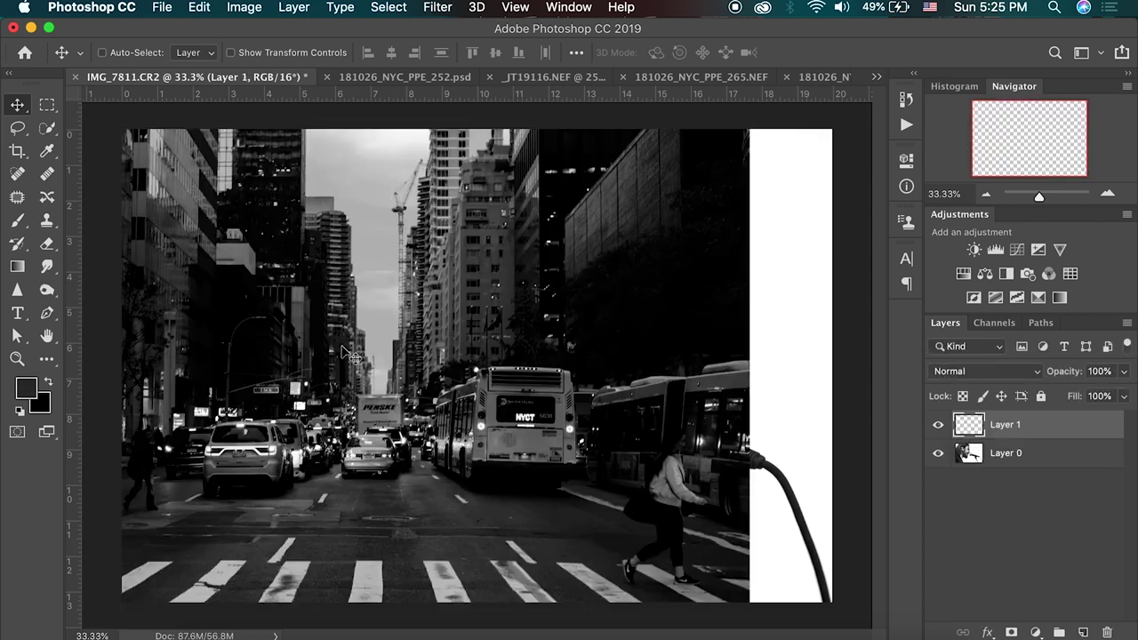
{"action": "left_click_drag", "start_coordinate": [368, 483], "coordinate": [511, 460]}
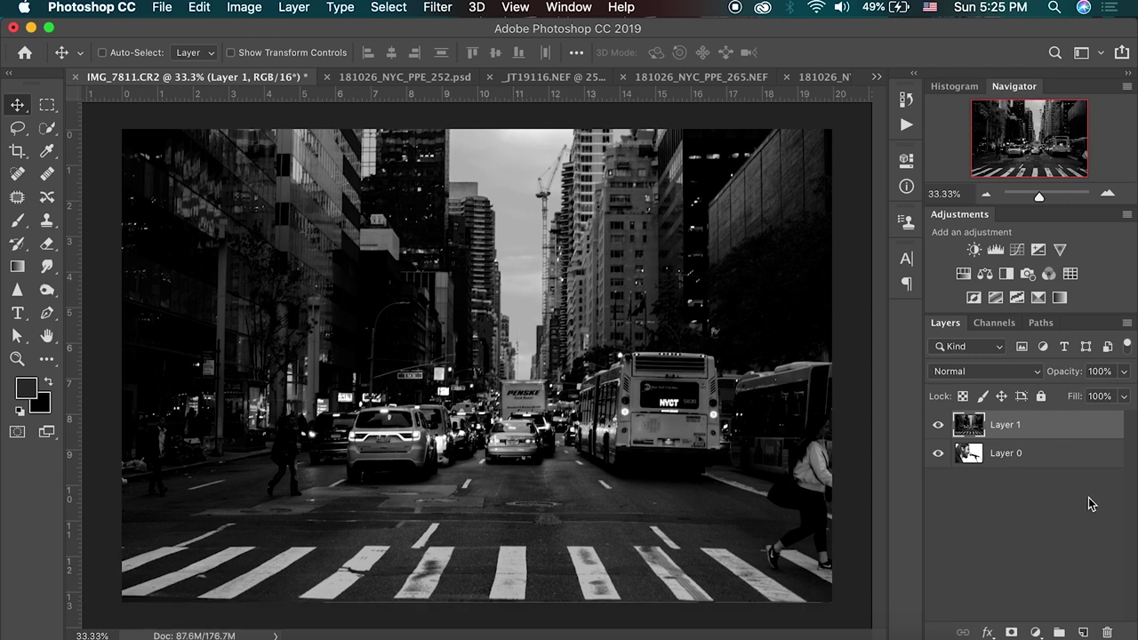
{"action": "left_click", "coordinate": [980, 374]}
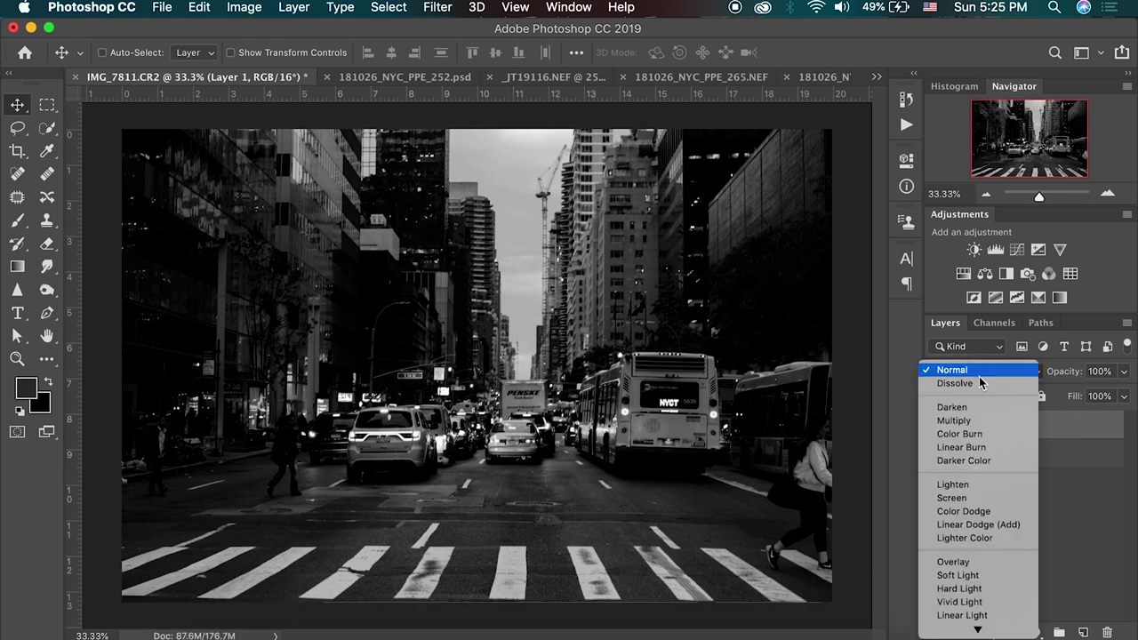
{"action": "left_click", "coordinate": [962, 496]}
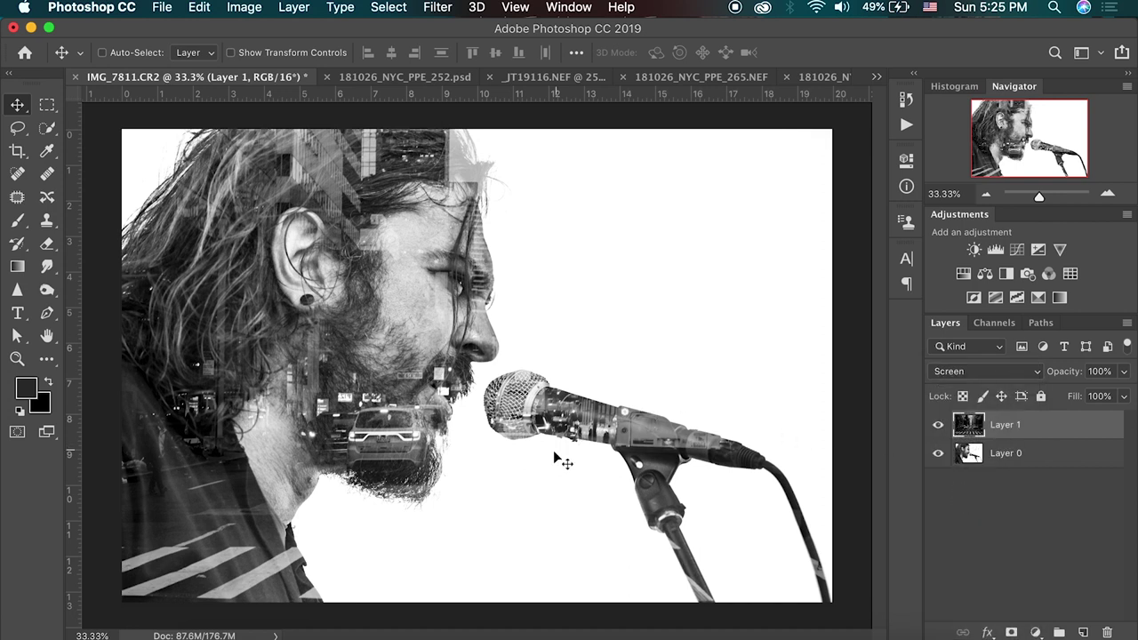
- Shift the crosswalk layer left, then transform-nudge it right and down until the taxi sits under the beard
{"action": "left_click", "coordinate": [599, 553]}
{"action": "left_click_drag", "start_coordinate": [587, 558], "coordinate": [512, 559]}
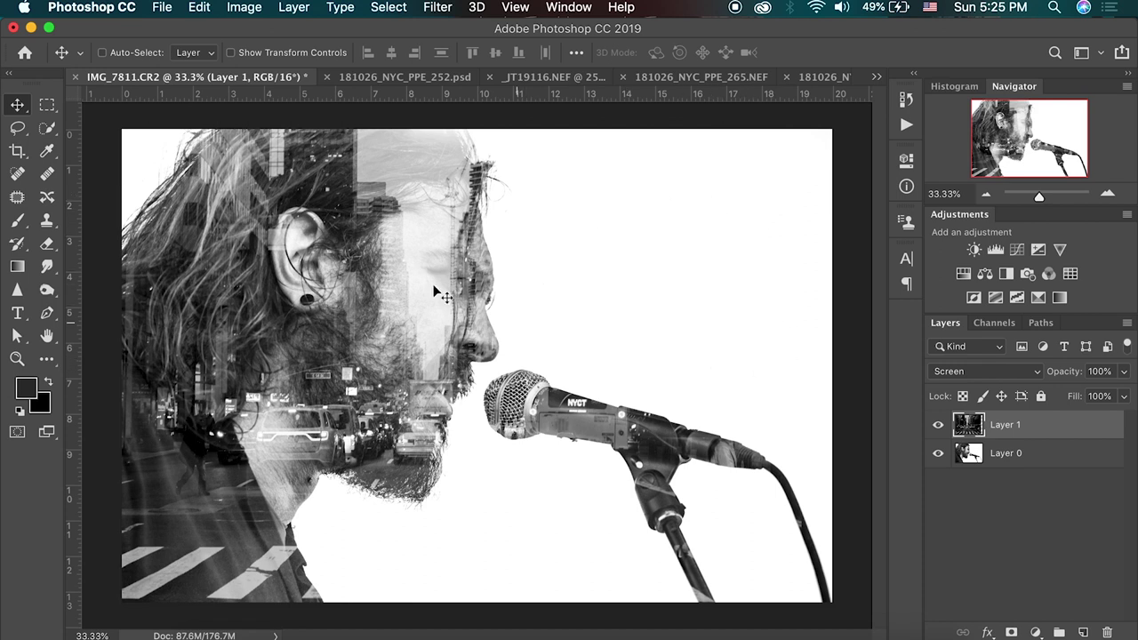
{"action": "left_click", "coordinate": [936, 455]}
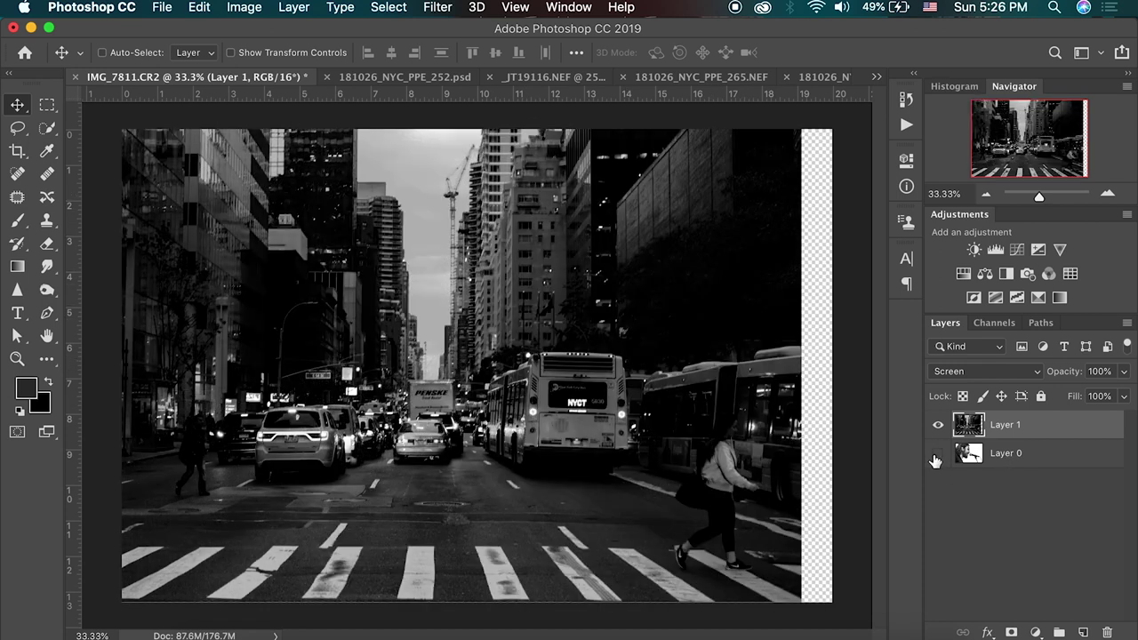
{"action": "left_click", "coordinate": [937, 456]}
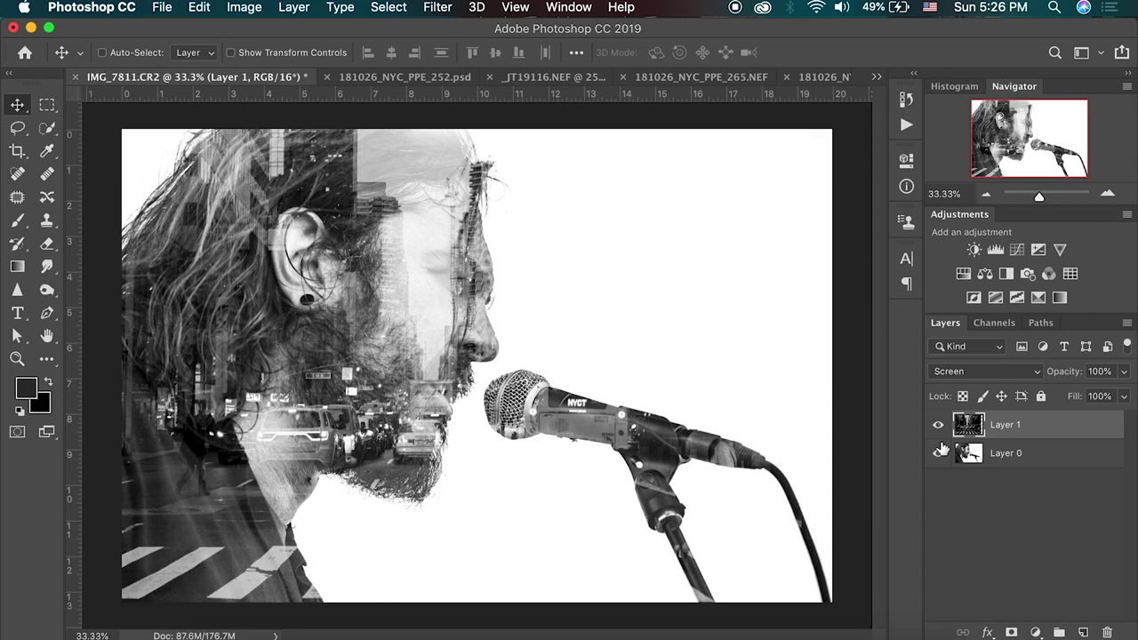
{"action": "key", "text": "super+t"}
{"action": "left_click_drag", "start_coordinate": [658, 494], "coordinate": [748, 525]}
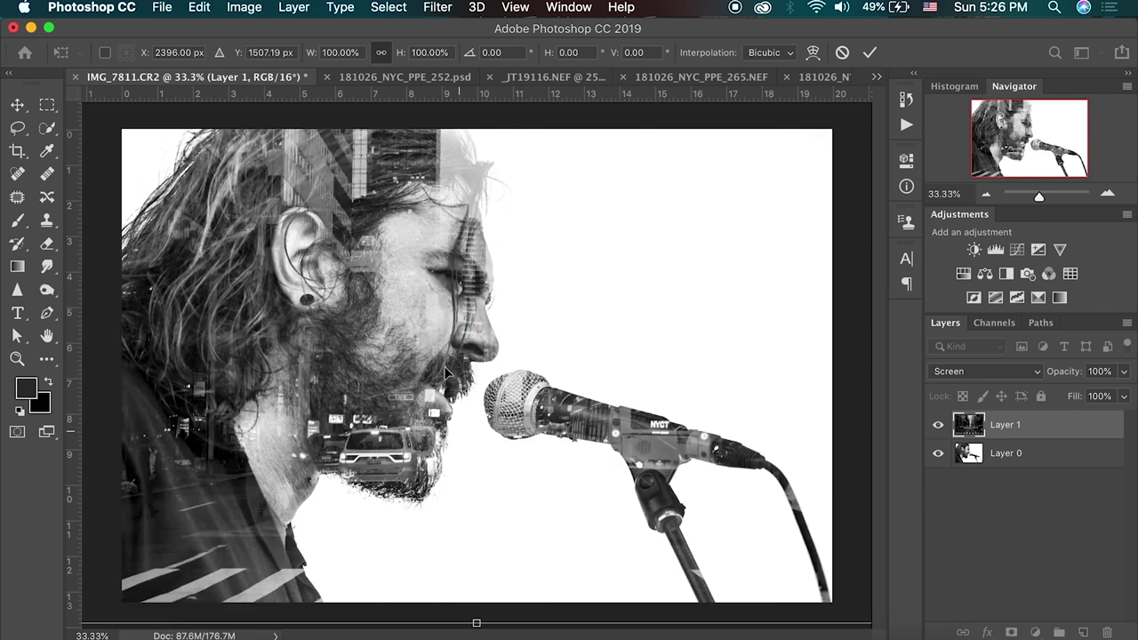
{"action": "left_click_drag", "start_coordinate": [444, 361], "coordinate": [475, 383]}
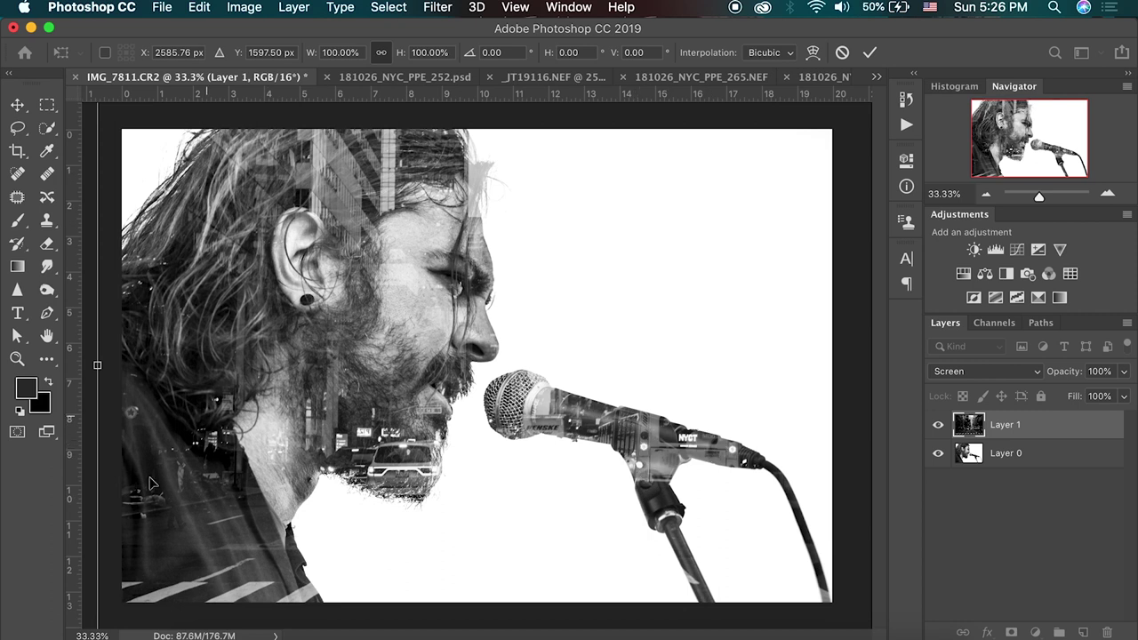
{"action": "key", "text": "Return"}
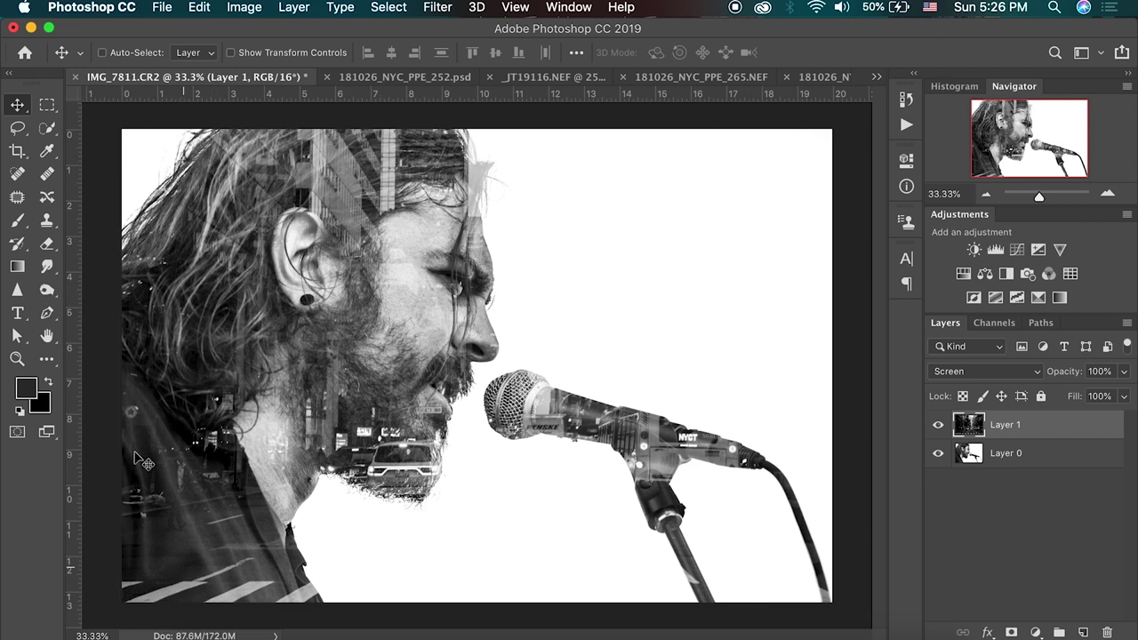
- Zoom out and back to 33.33%, briefly hiding the portrait to view the street photo alone
{"action": "left_click", "coordinate": [985, 194]}
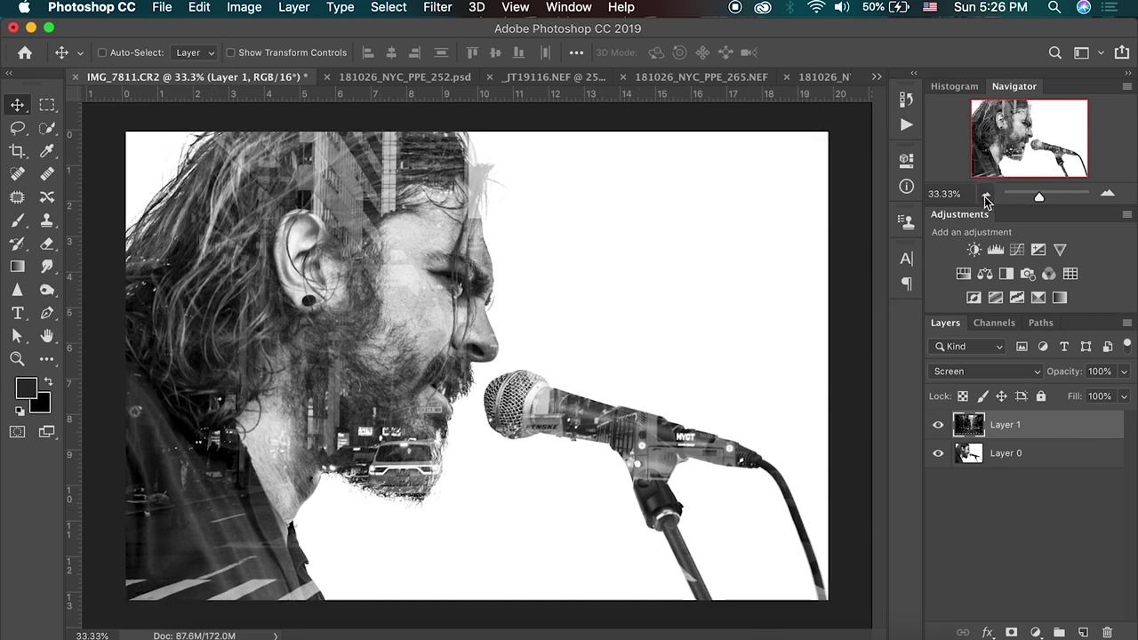
{"action": "left_click", "coordinate": [1107, 193]}
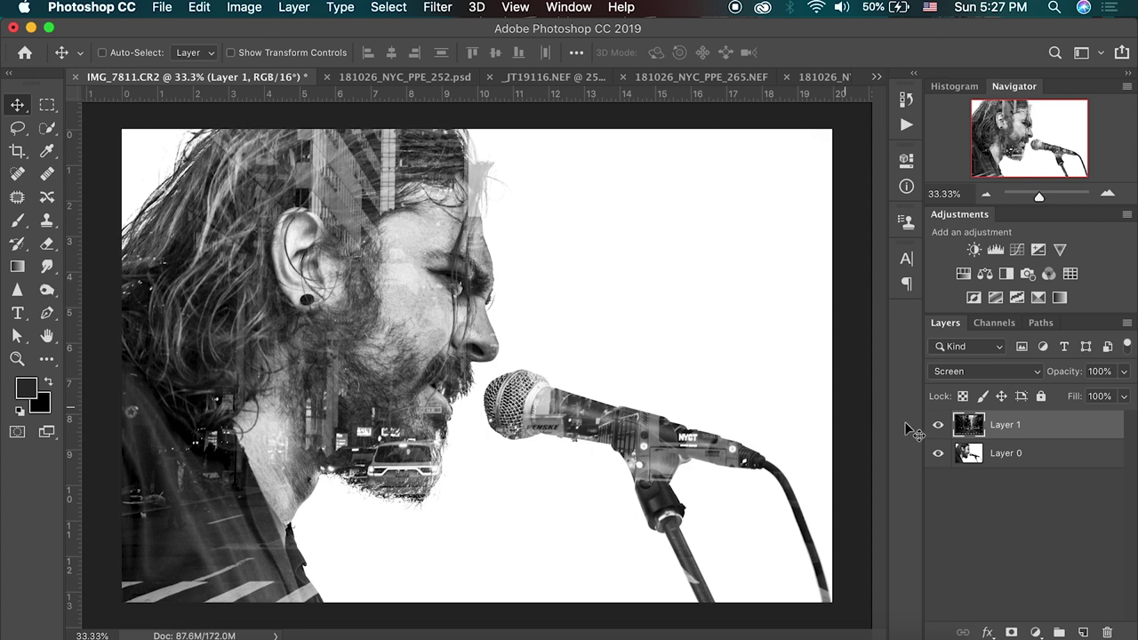
{"action": "left_click", "coordinate": [939, 453]}
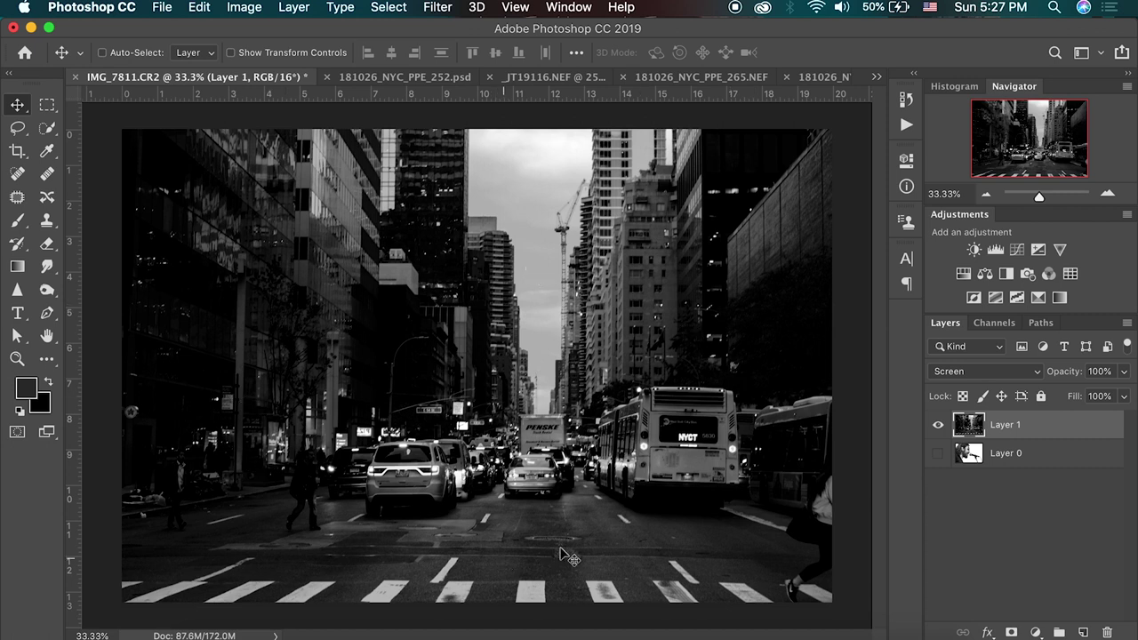
{"action": "left_click", "coordinate": [938, 454]}
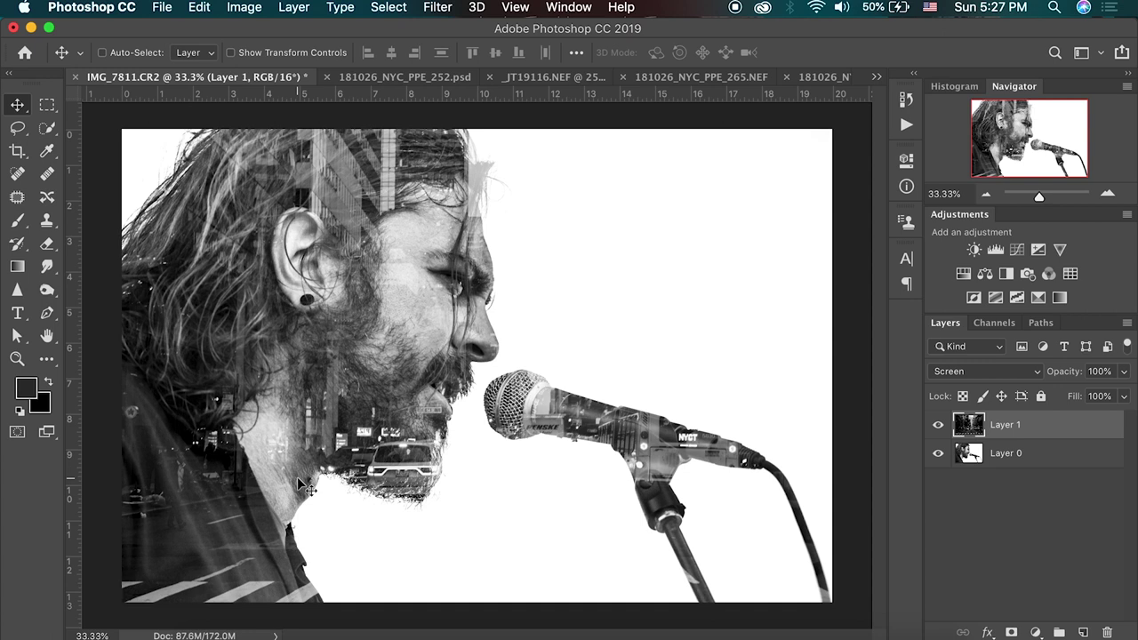
- Switch to 181026_NYC_PPE_252.psd and zoom out from 50% to 16.67%
{"action": "left_click", "coordinate": [389, 79]}
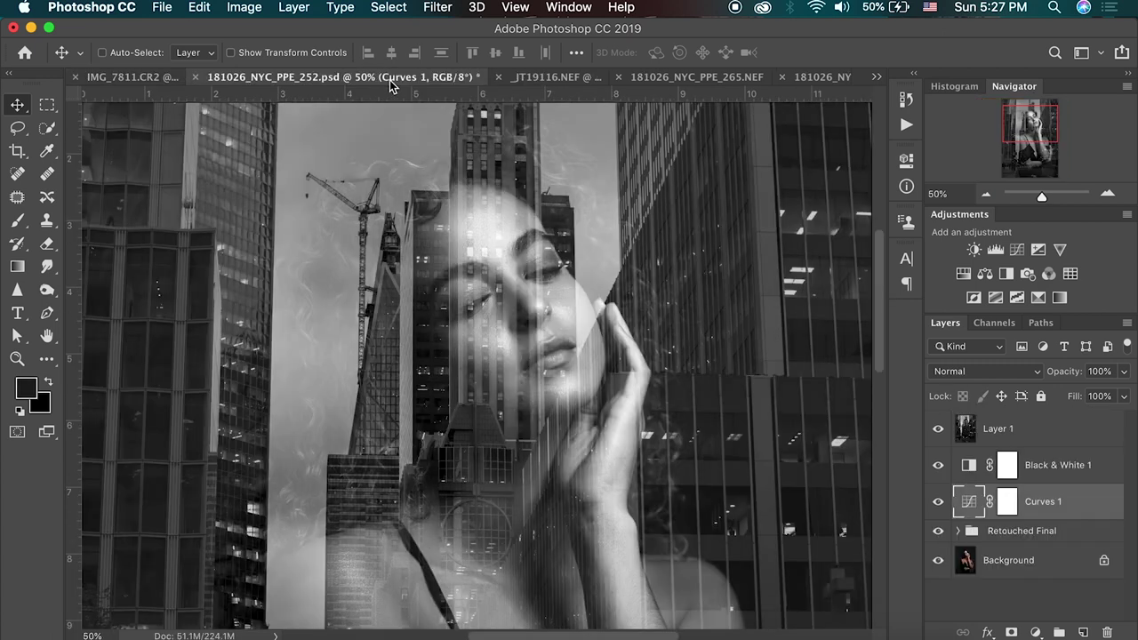
{"action": "left_click", "coordinate": [988, 194]}
{"action": "left_click", "coordinate": [988, 195]}
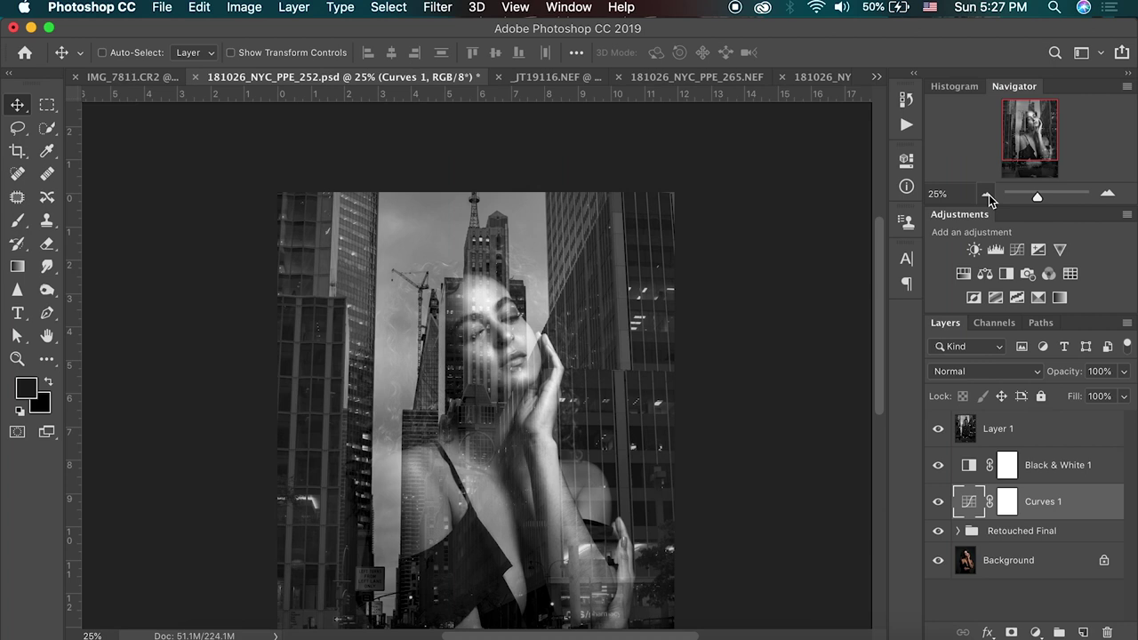
{"action": "left_click", "coordinate": [988, 194]}
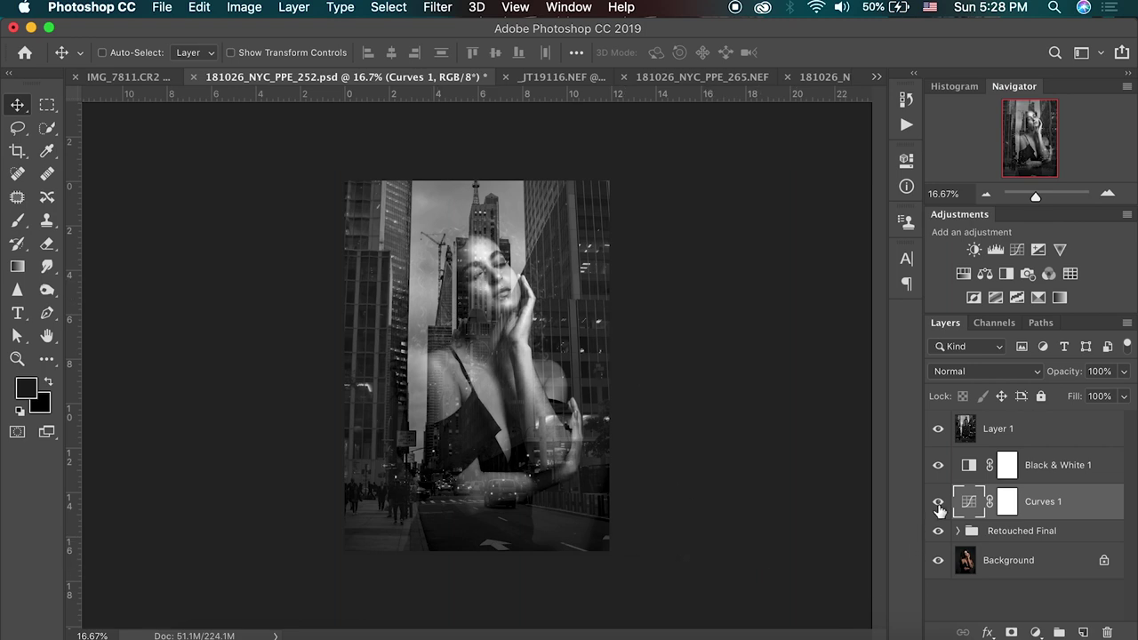
- Hide Layer 1, Black & White 1 and Curves 1, inspect the colour portrait, then move Black & White 1 below Curves 1
{"action": "left_click_drag", "start_coordinate": [940, 507], "coordinate": [938, 429]}
{"action": "left_click", "coordinate": [1107, 193]}
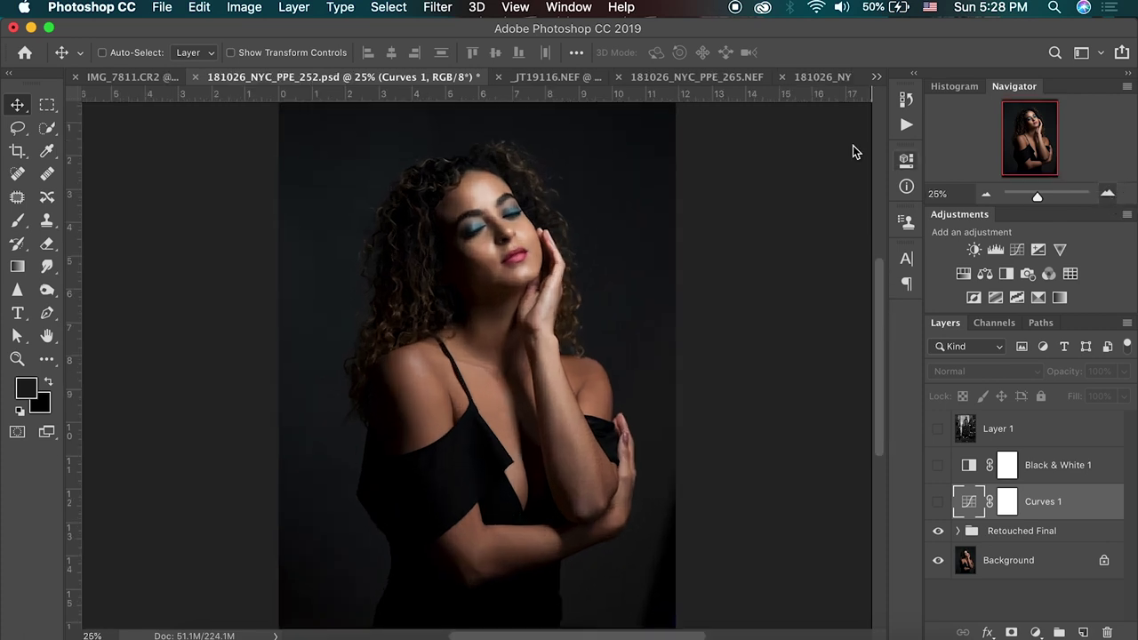
{"action": "left_click", "coordinate": [1108, 193]}
{"action": "left_click", "coordinate": [1107, 193]}
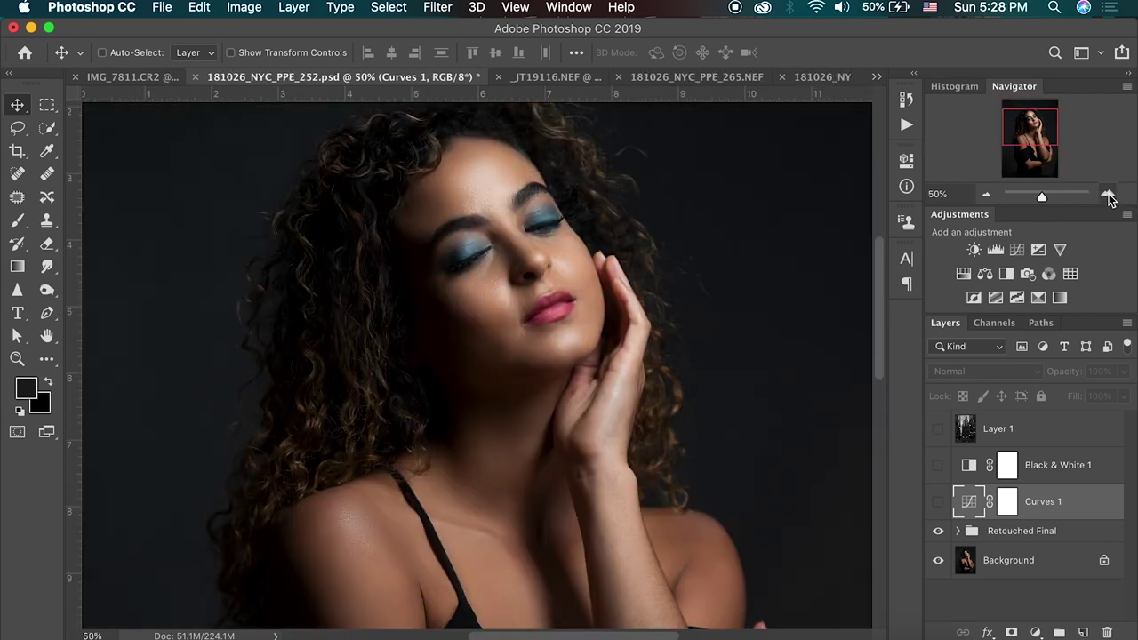
{"action": "left_click", "coordinate": [988, 194]}
{"action": "left_click", "coordinate": [988, 195]}
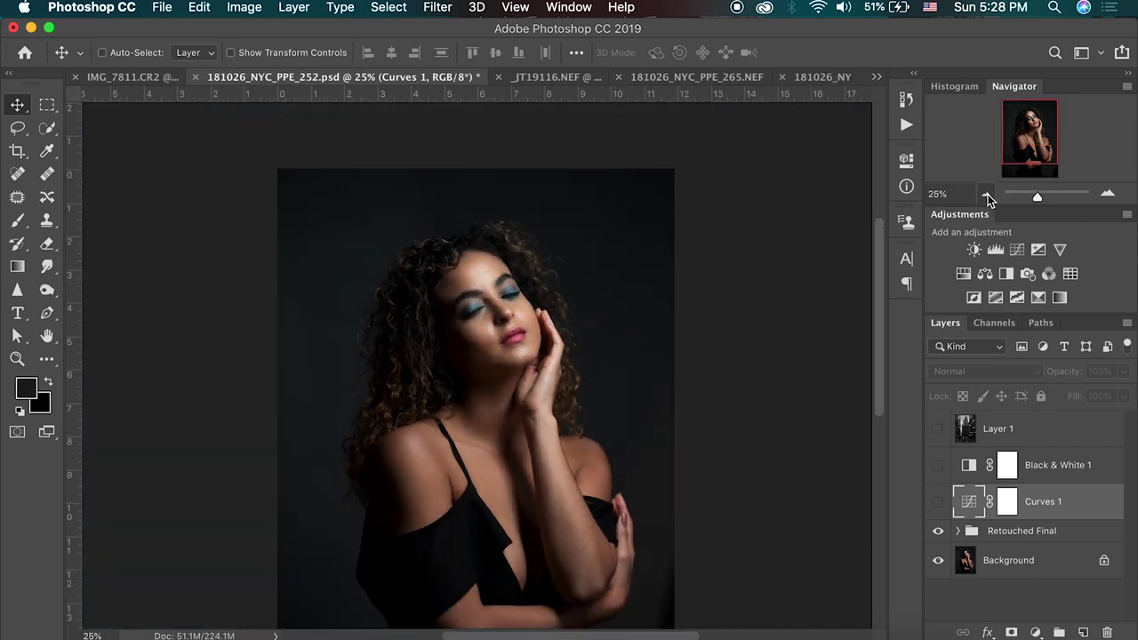
{"action": "left_click", "coordinate": [988, 195]}
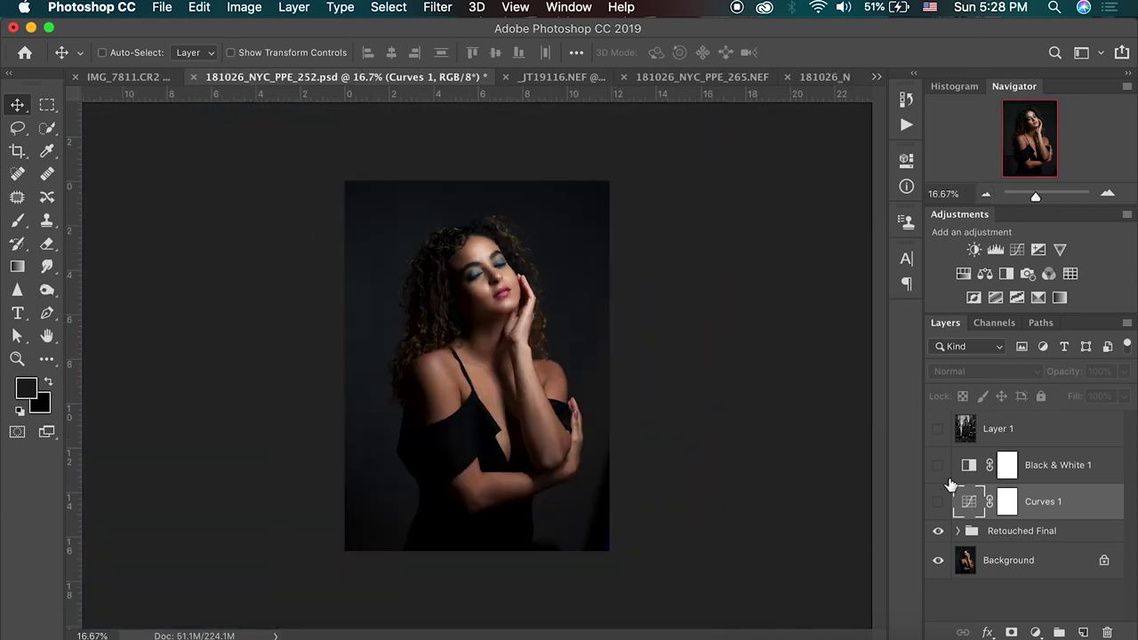
{"action": "left_click_drag", "start_coordinate": [966, 473], "coordinate": [937, 503]}
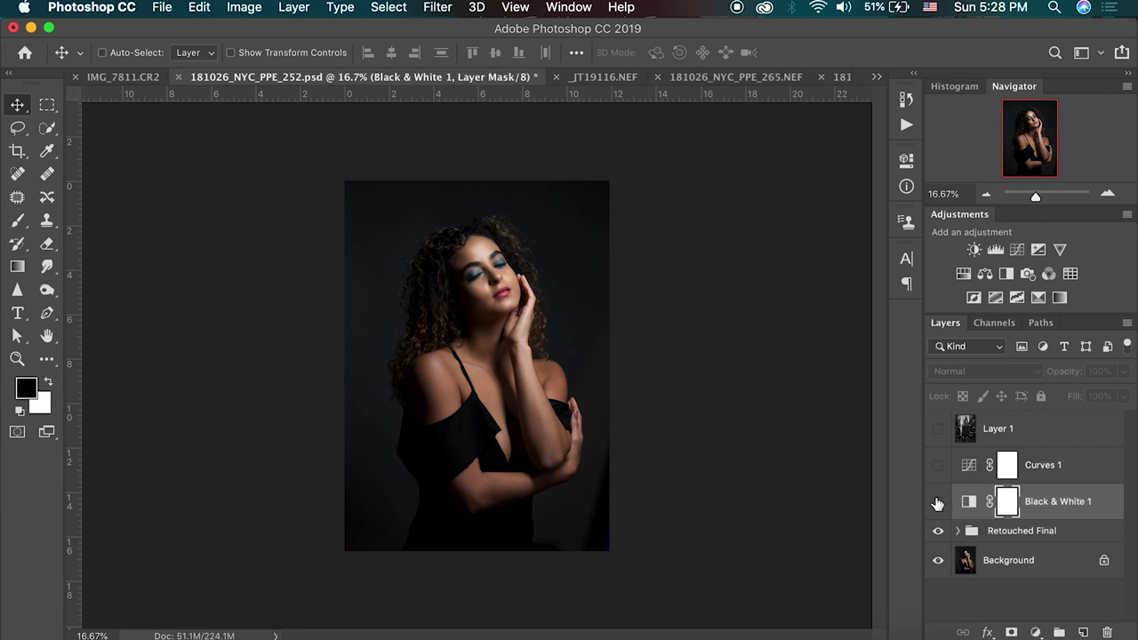
- Turn Black & White 1 back on so the portrait becomes grayscale
{"action": "left_click", "coordinate": [937, 504]}
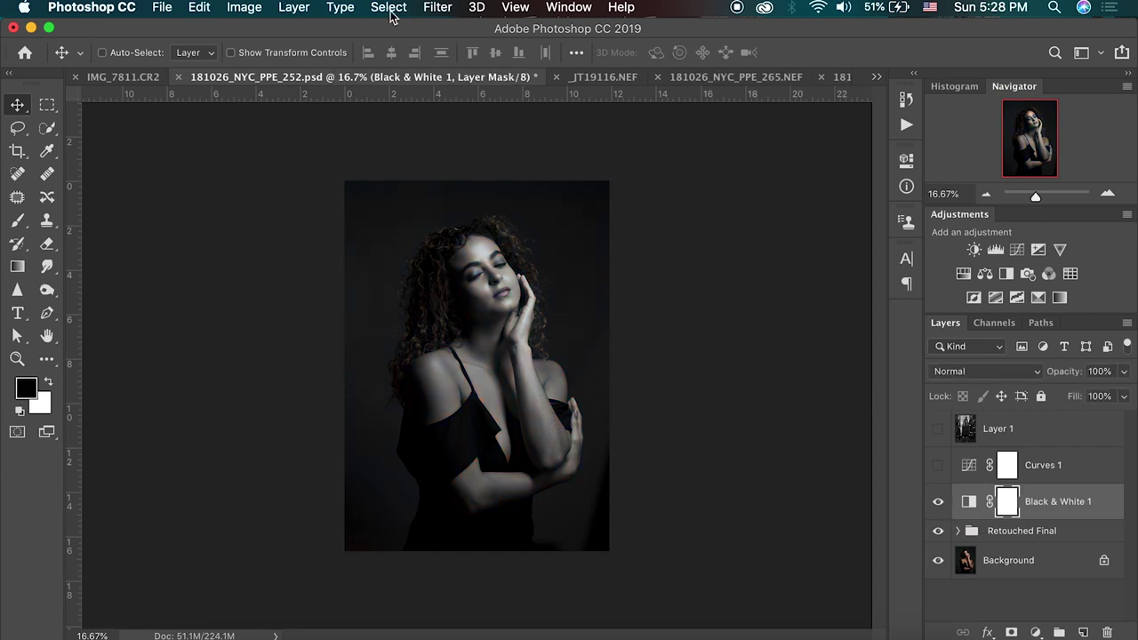
{"action": "left_click", "coordinate": [297, 8]}
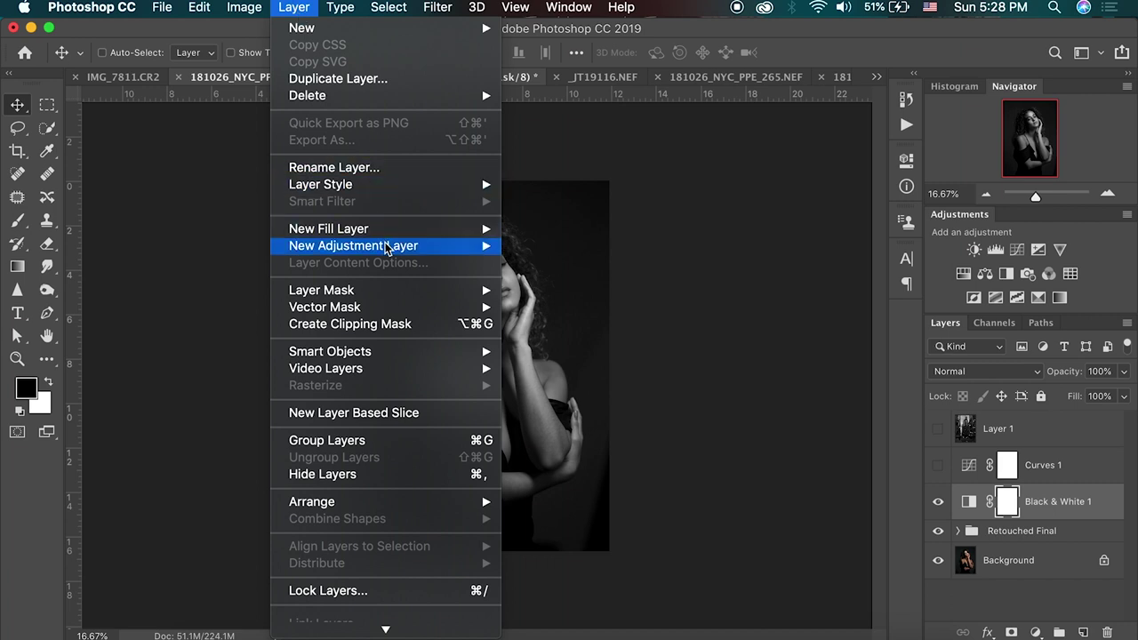
{"action": "mouse_move", "coordinate": [387, 249]}
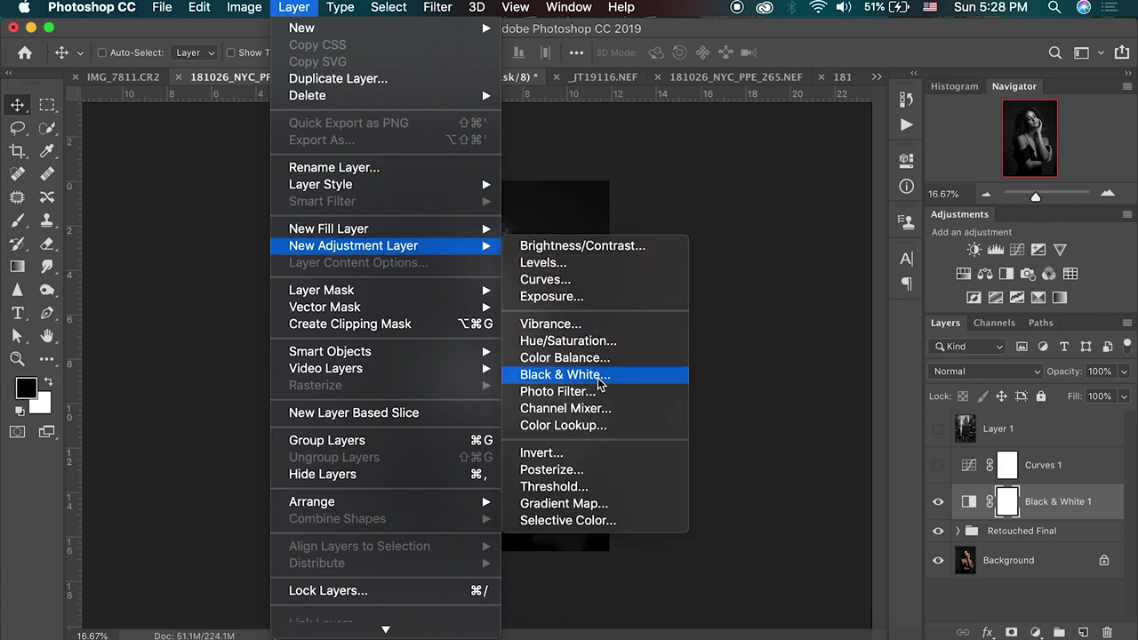
{"action": "left_click", "coordinate": [969, 503]}
- Tune Black & White 1's Reds and Yellows sliders, finishing at Reds 49 and Yellows 83
{"action": "double_click", "coordinate": [970, 503]}
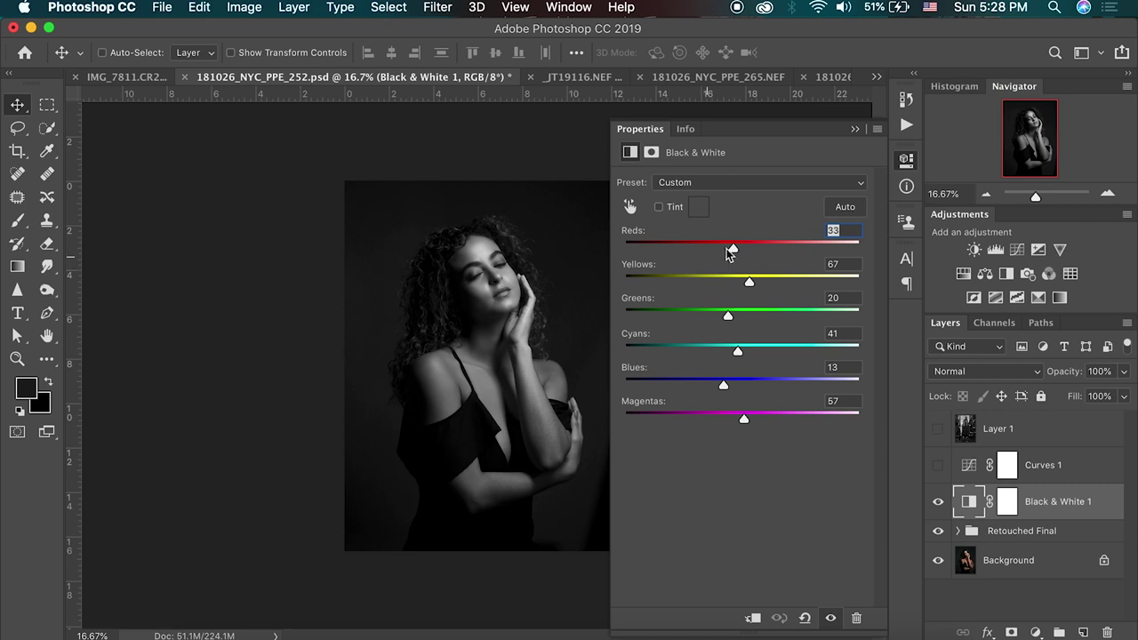
{"action": "left_click_drag", "start_coordinate": [734, 251], "coordinate": [809, 255]}
{"action": "type", "text": "33"}
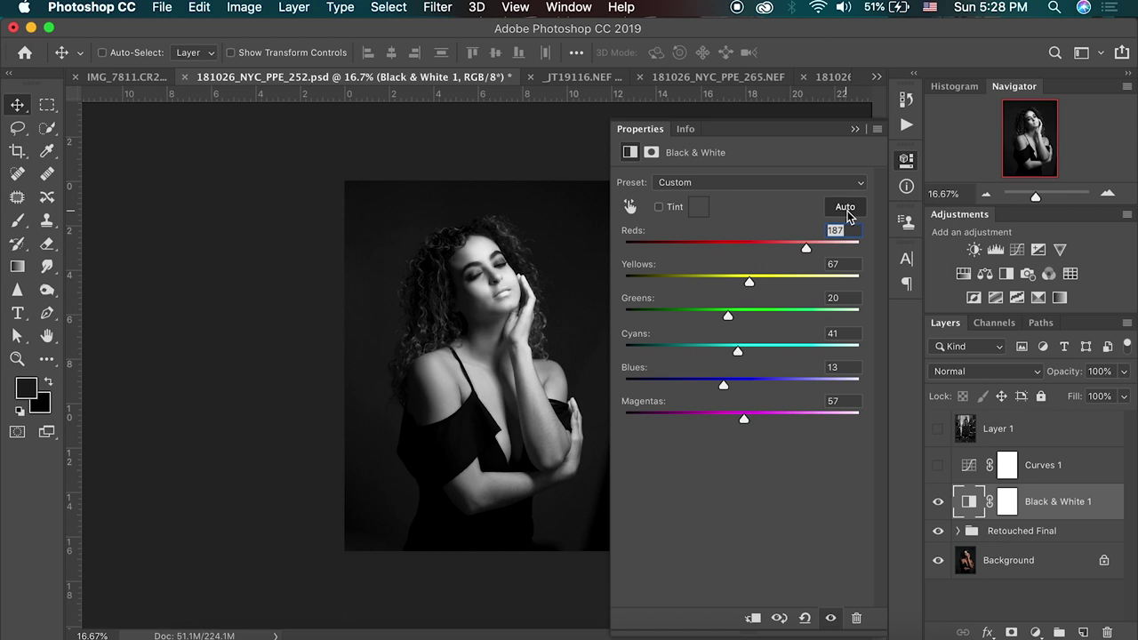
{"action": "key", "text": "Return"}
{"action": "mouse_move", "coordinate": [733, 248]}
{"action": "left_mouse_down"}
{"action": "mouse_move", "coordinate": [771, 278]}
{"action": "mouse_move", "coordinate": [745, 253]}
{"action": "left_mouse_up"}
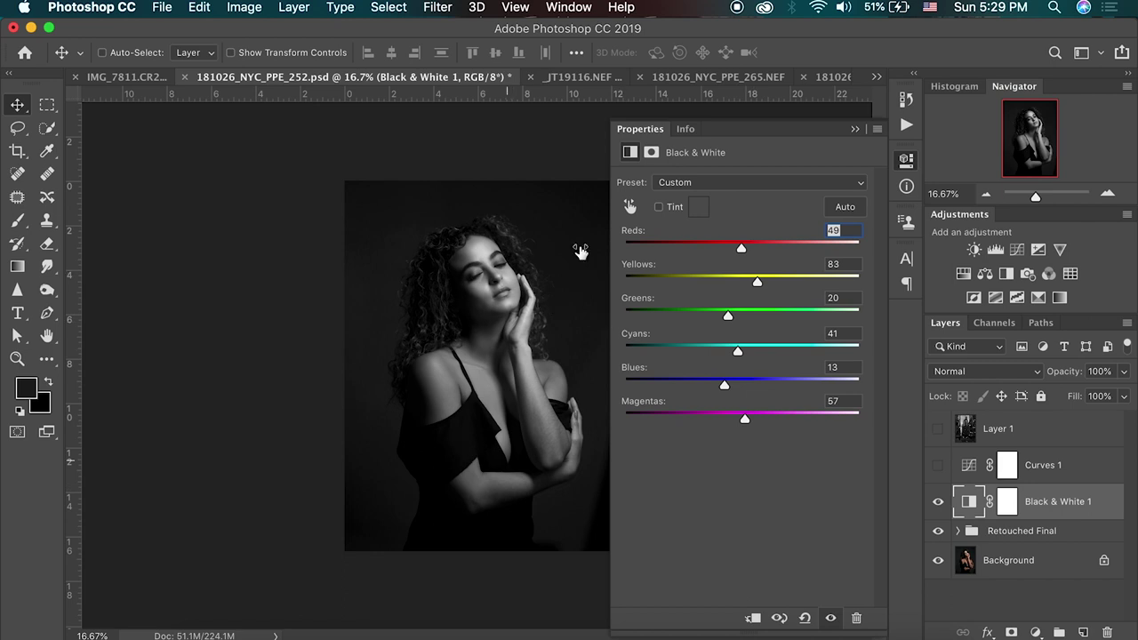
- Close the Black & White properties and turn Curves 1 back on after comparing with it off
{"action": "left_click", "coordinate": [855, 130]}
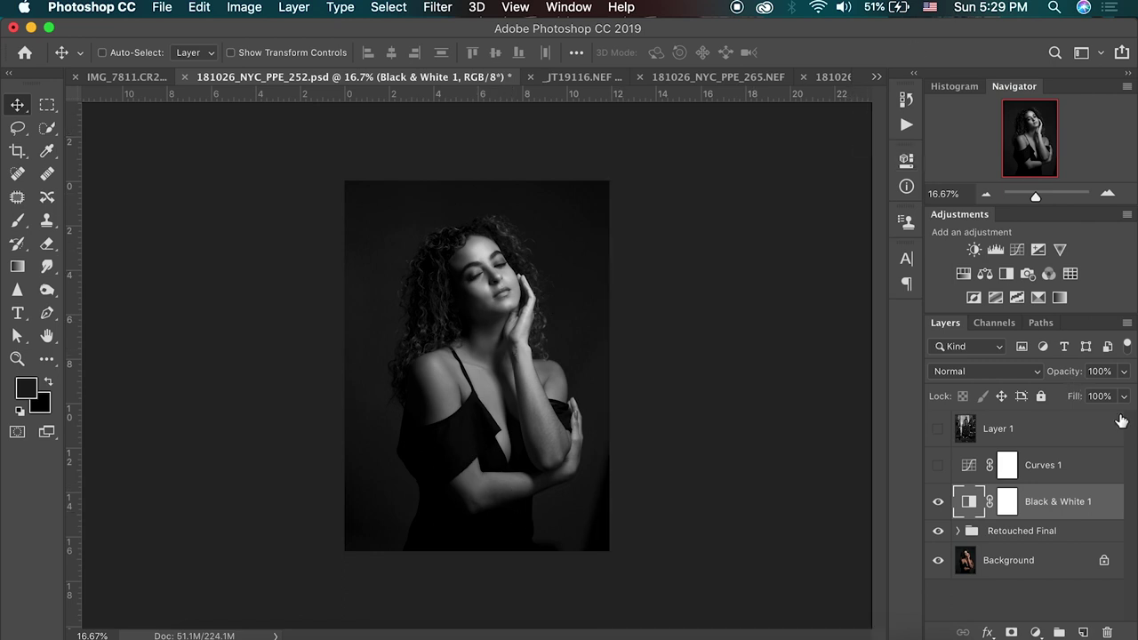
{"action": "left_click", "coordinate": [939, 468]}
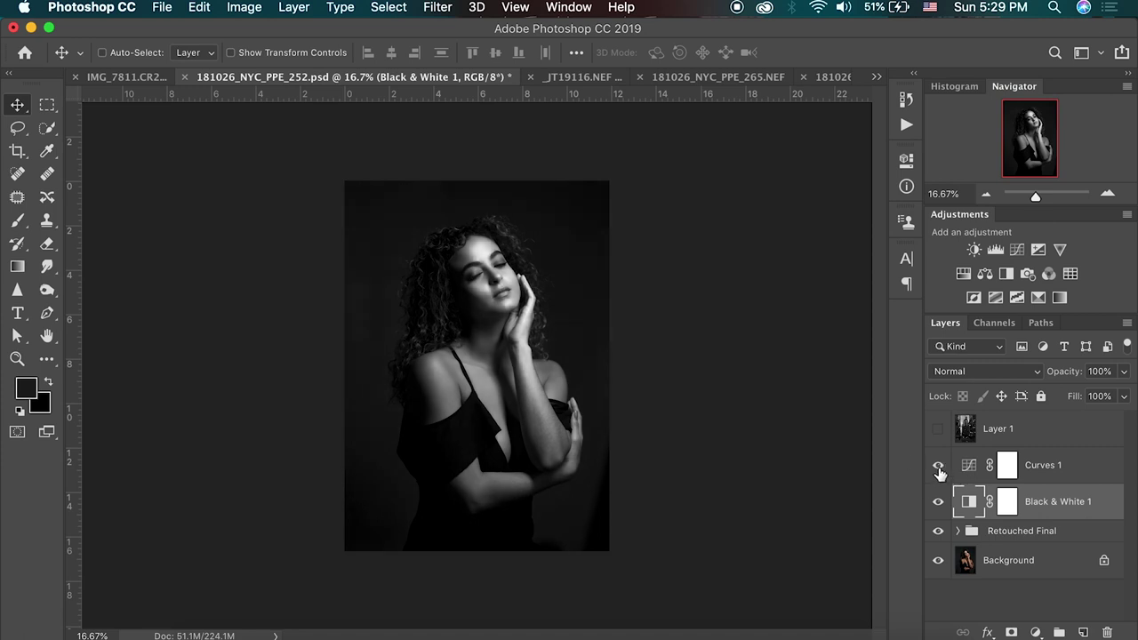
{"action": "left_click", "coordinate": [939, 468]}
{"action": "left_click", "coordinate": [939, 468]}
- Show and select the city Layer 1, then zoom in and back out to inspect the double exposure
{"action": "left_click", "coordinate": [938, 429]}
{"action": "left_click", "coordinate": [1051, 430]}
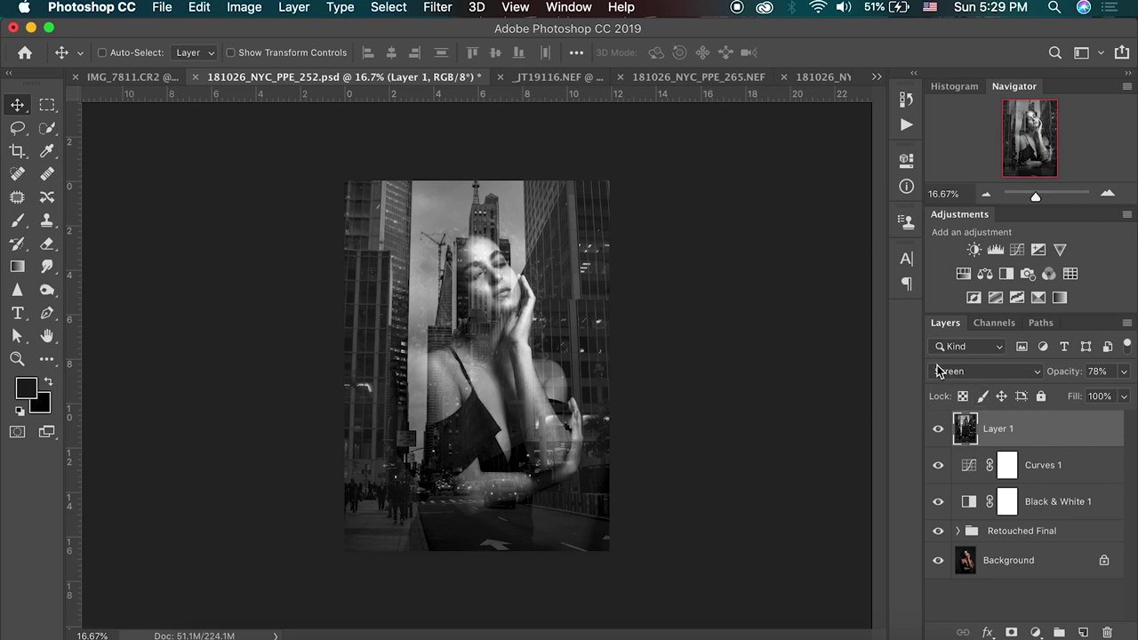
{"action": "left_click", "coordinate": [1108, 195]}
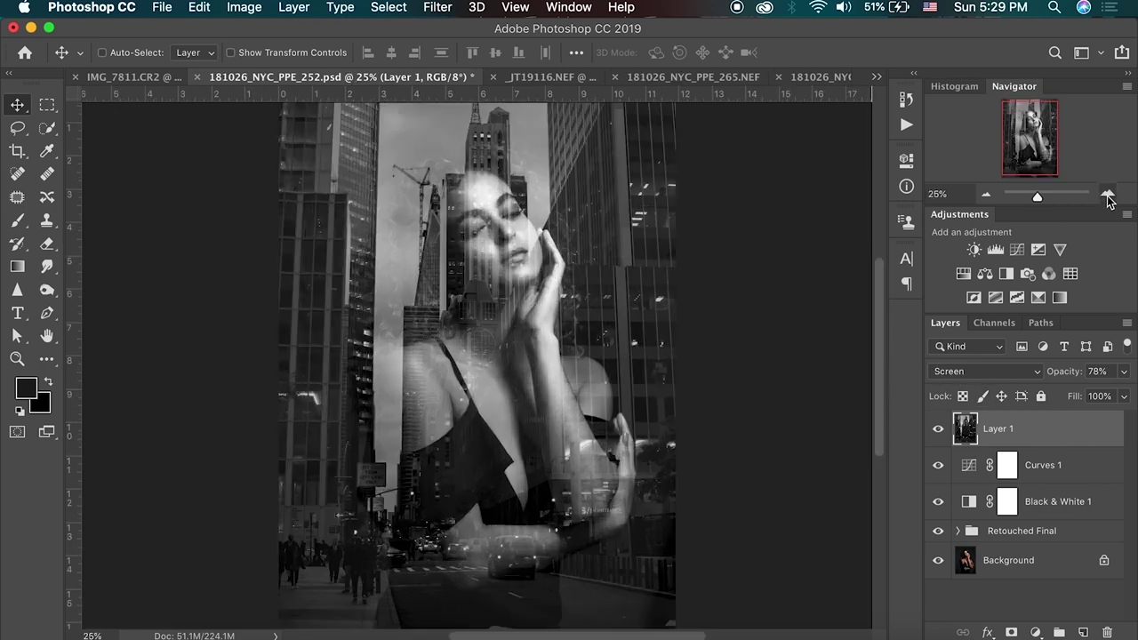
{"action": "left_click", "coordinate": [1109, 195]}
{"action": "left_click", "coordinate": [1108, 195]}
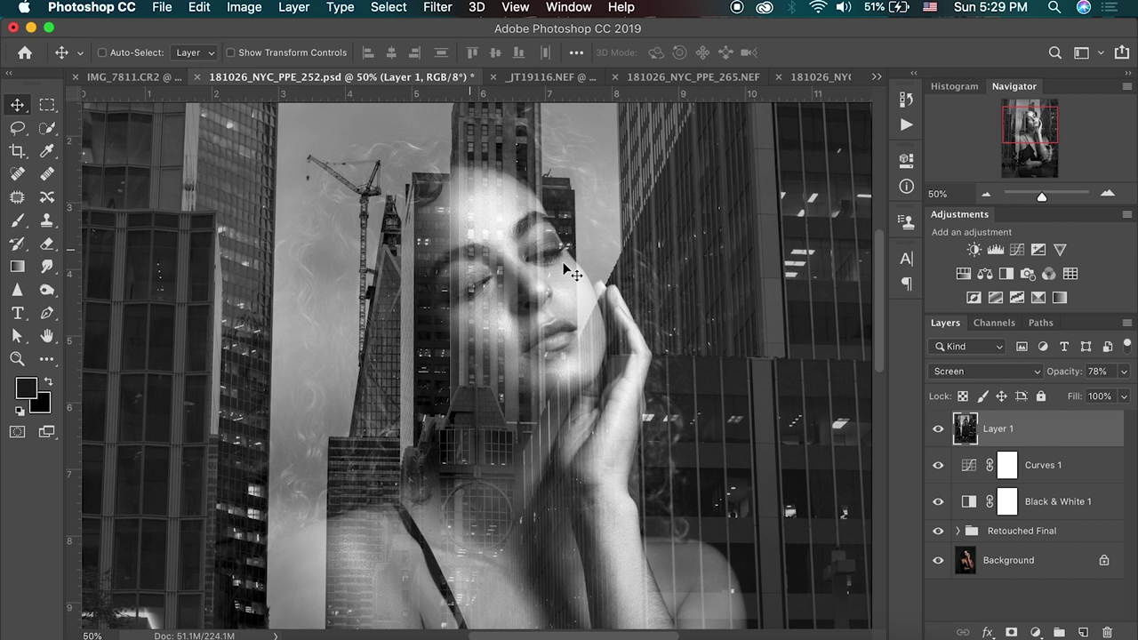
{"action": "left_click", "coordinate": [990, 196]}
{"action": "left_click", "coordinate": [990, 196]}
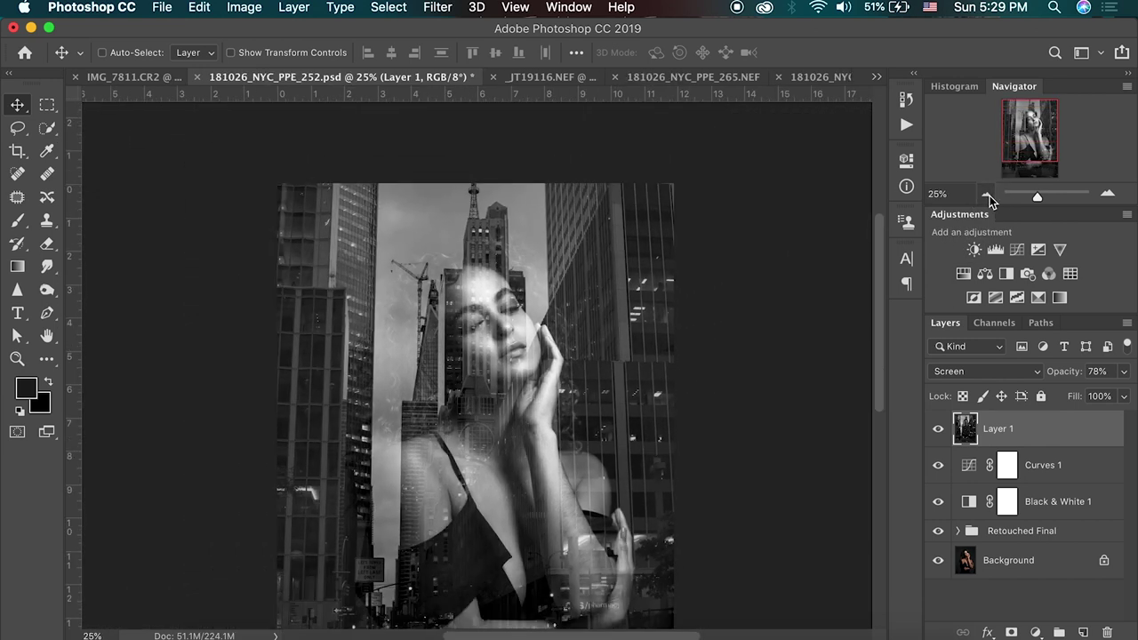
{"action": "left_click", "coordinate": [967, 473]}
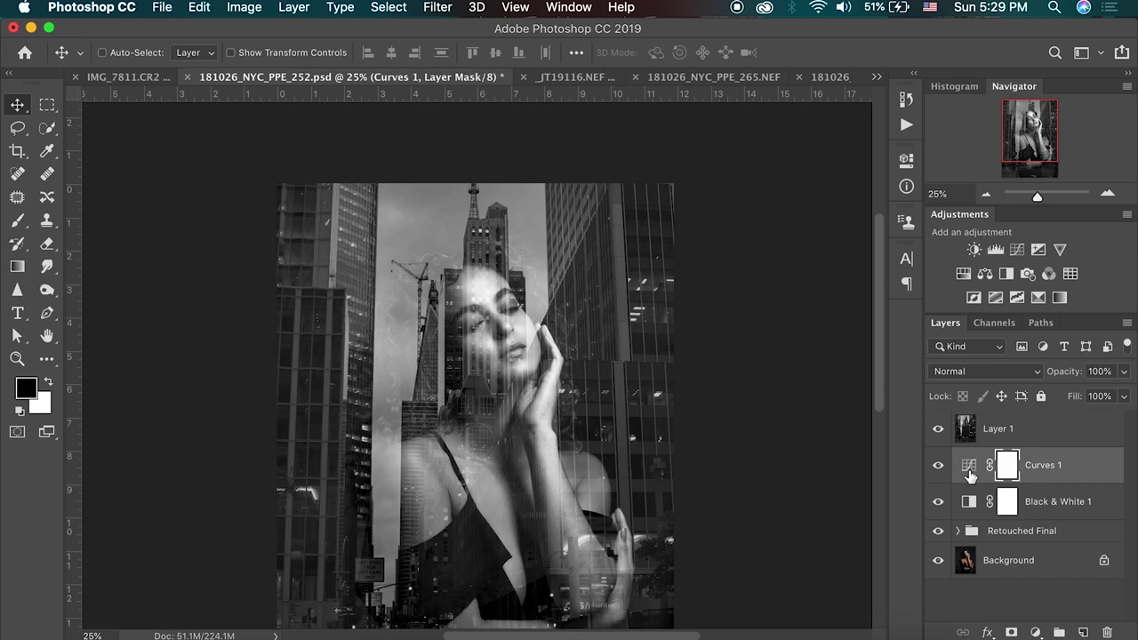
{"action": "left_click_drag", "start_coordinate": [970, 473], "coordinate": [971, 429]}
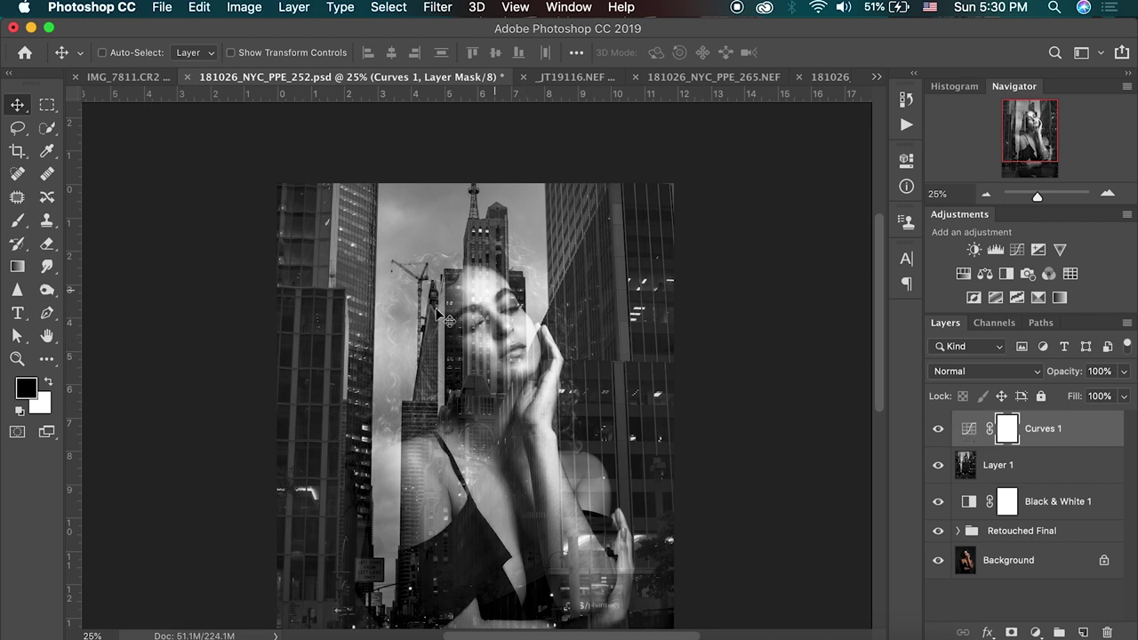
{"action": "left_click_drag", "start_coordinate": [965, 437], "coordinate": [972, 482]}
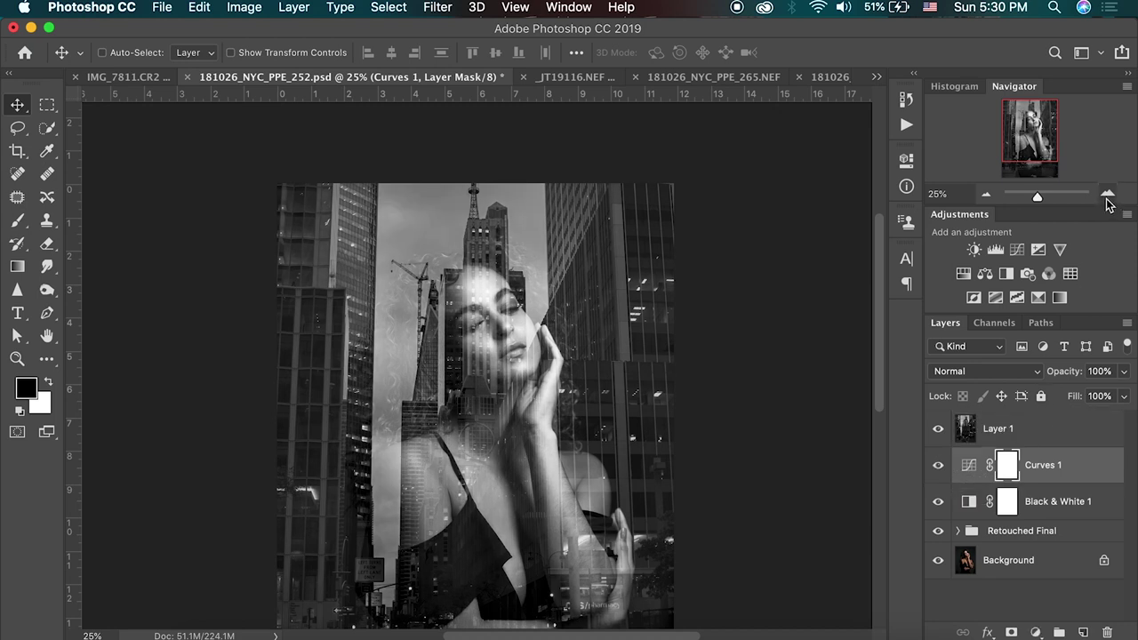
{"action": "left_click", "coordinate": [1109, 195]}
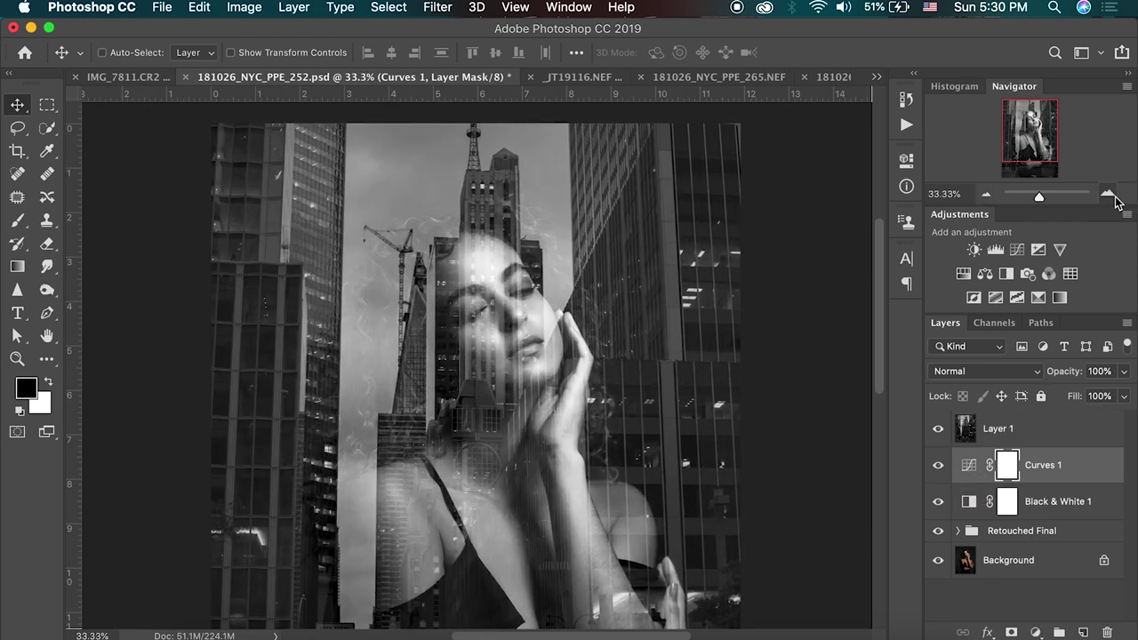
{"action": "left_click", "coordinate": [1111, 196]}
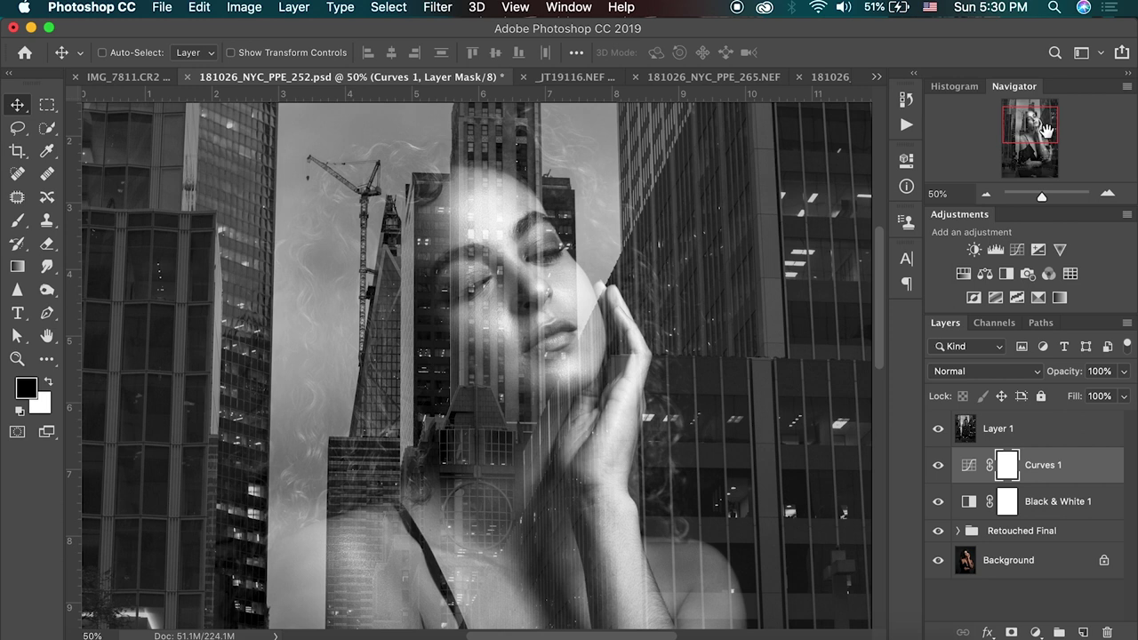
{"action": "left_click_drag", "start_coordinate": [1043, 134], "coordinate": [1043, 203]}
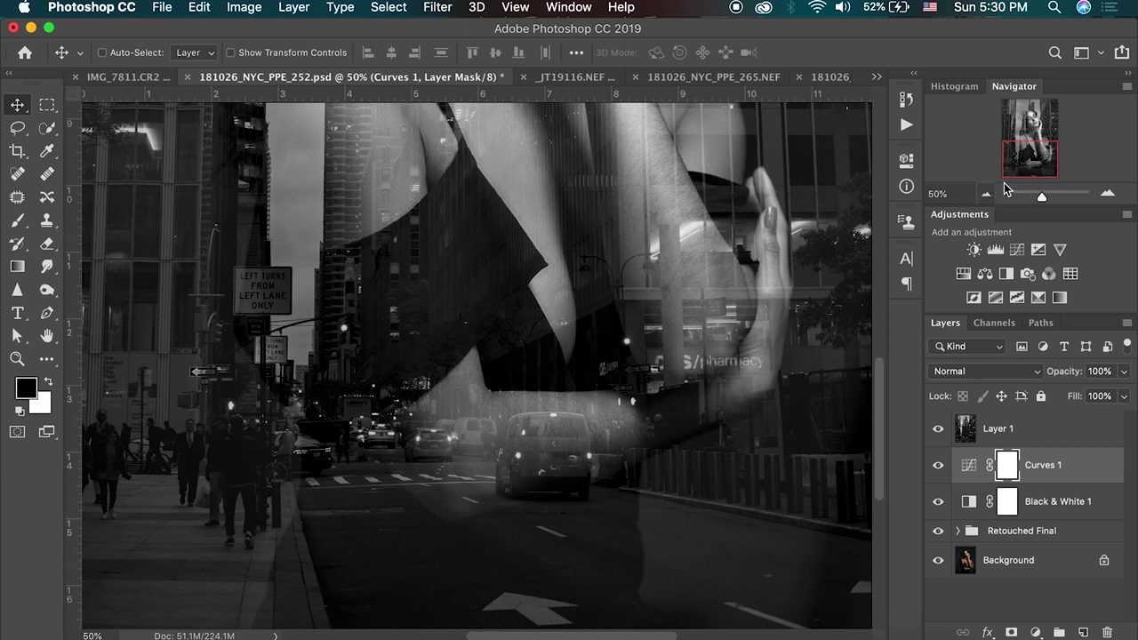
{"action": "left_click_drag", "start_coordinate": [1030, 163], "coordinate": [1032, 126]}
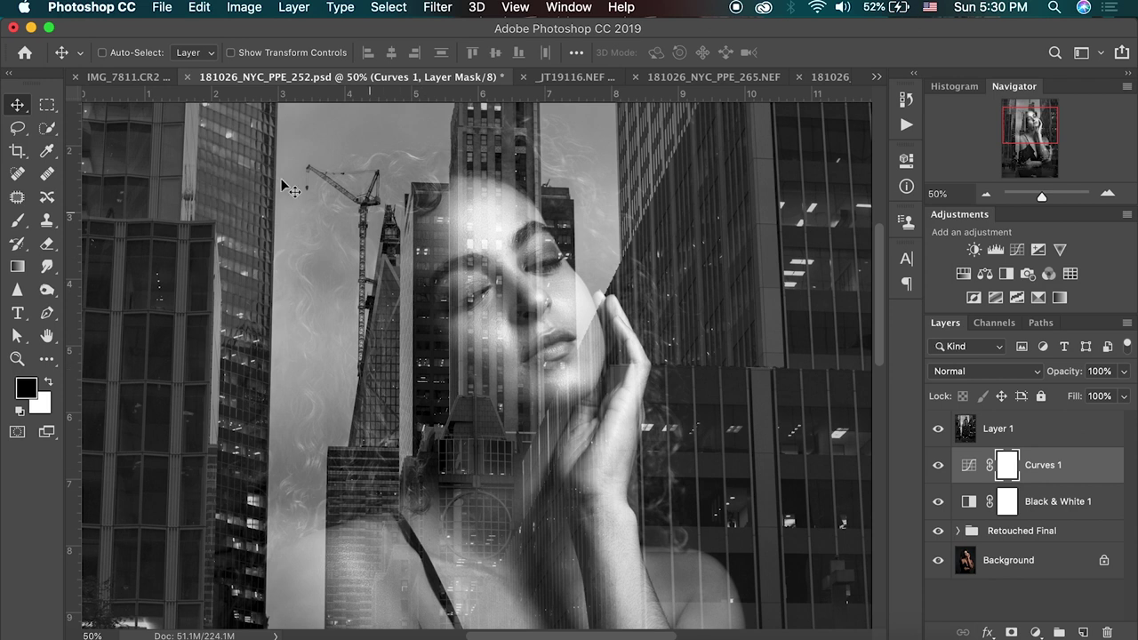
{"action": "left_click", "coordinate": [984, 196]}
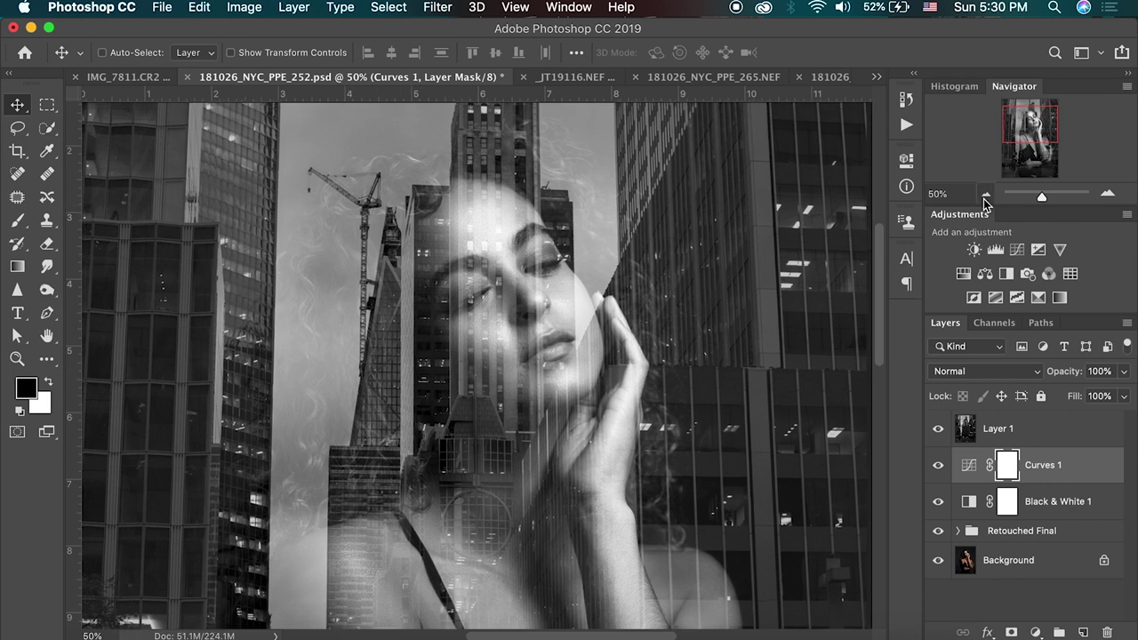
{"action": "left_click", "coordinate": [984, 195]}
{"action": "left_click", "coordinate": [985, 196]}
{"action": "left_click", "coordinate": [985, 196]}
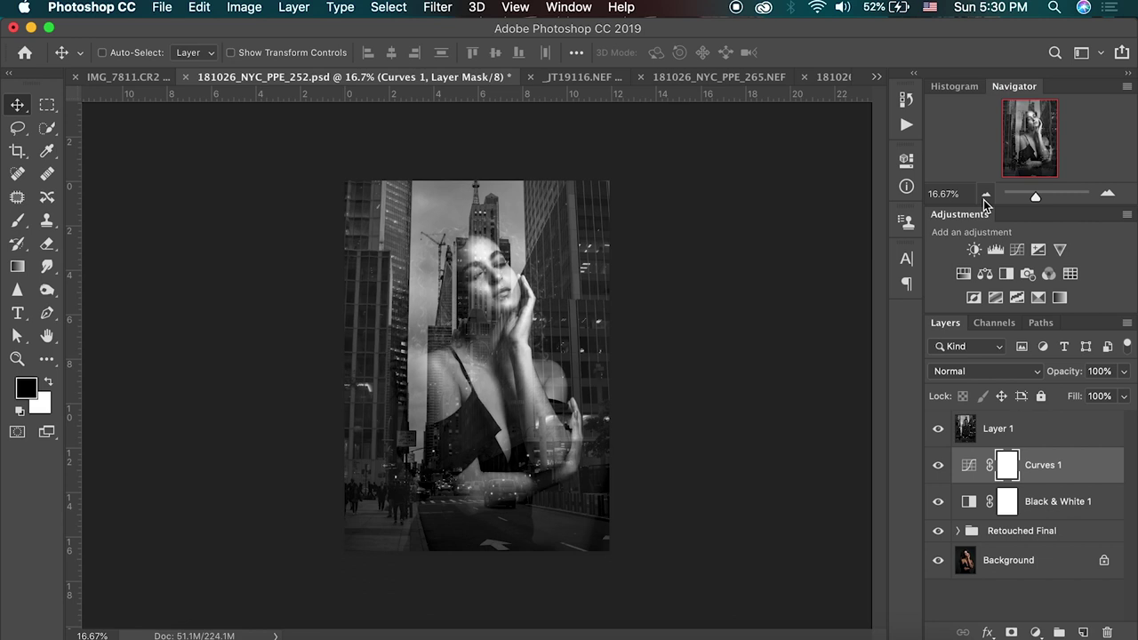
{"action": "left_click", "coordinate": [1109, 194]}
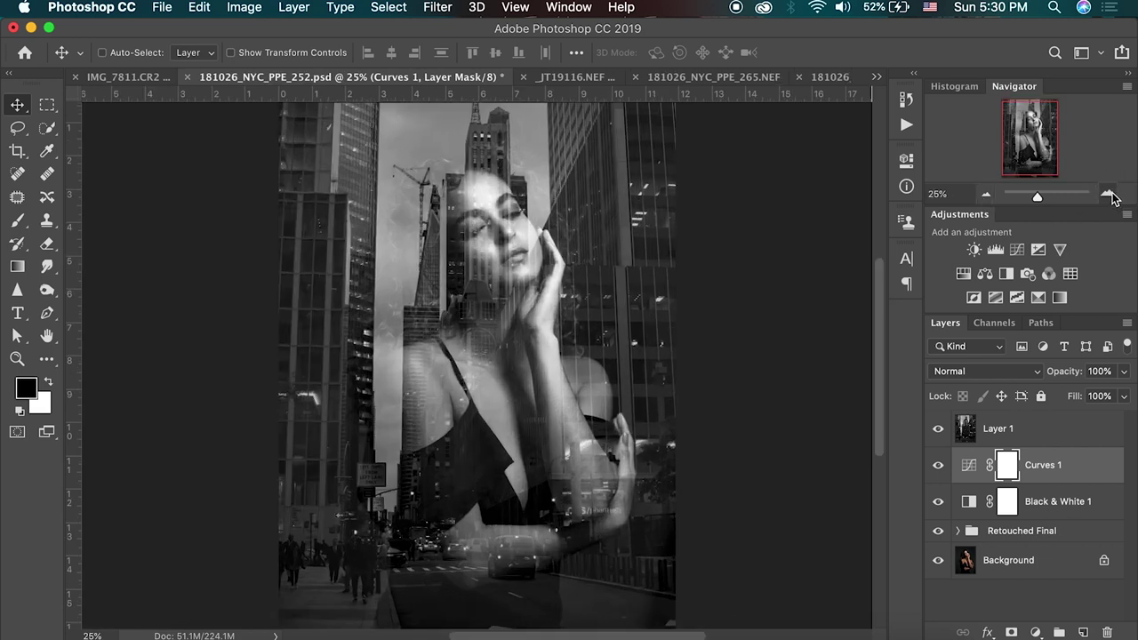